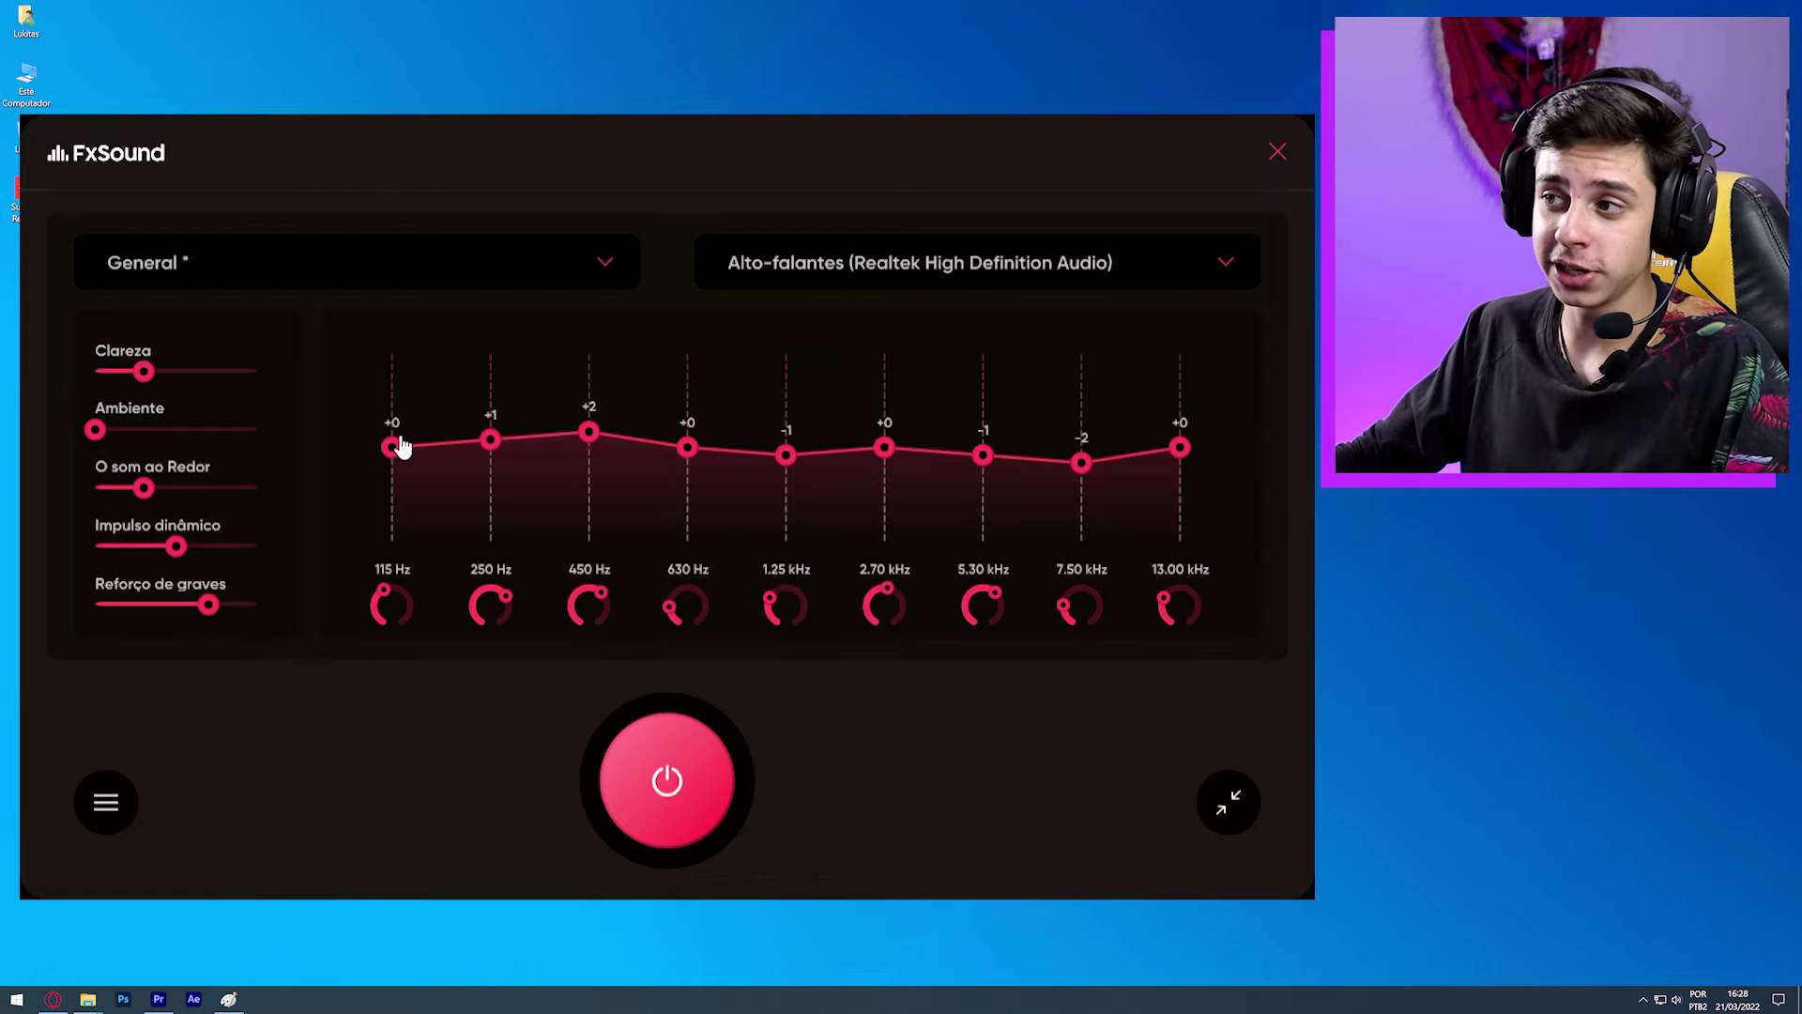
Step: Try raising the 115 Hz equalizer band to +5 and return it to +0
{"action": "mouse_move", "coordinate": [398, 456]}
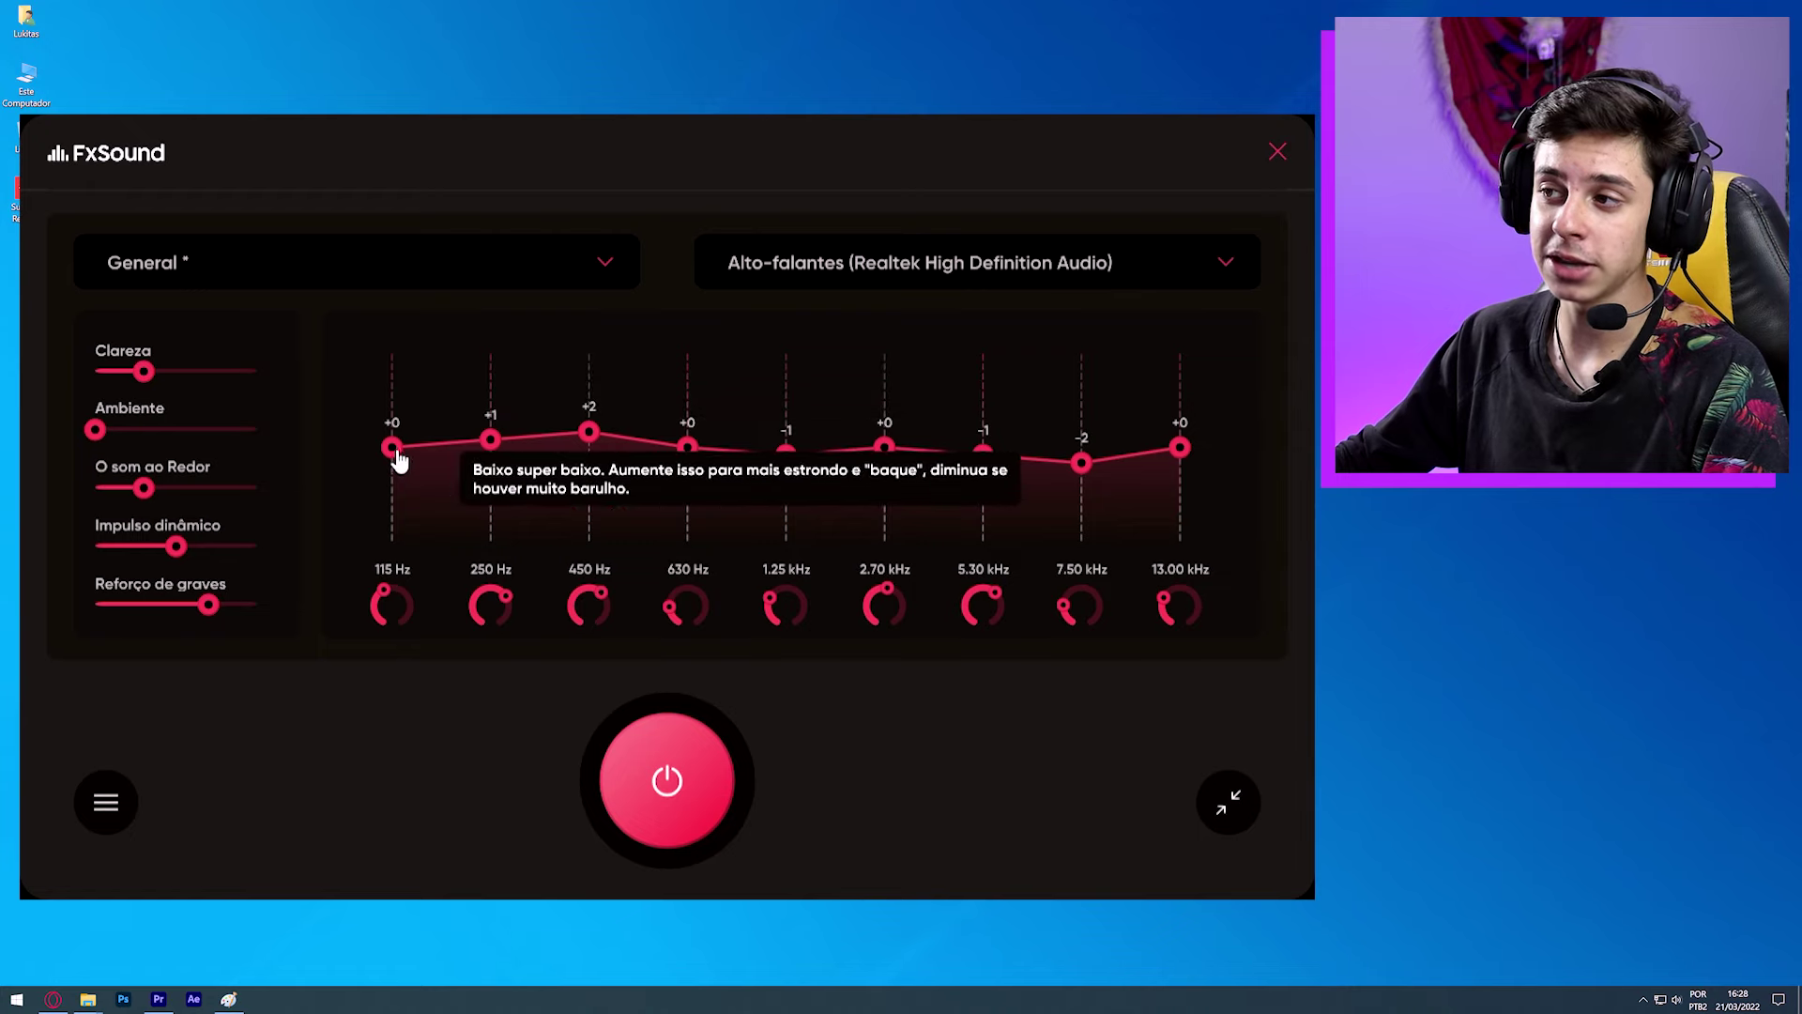
{"action": "mouse_move", "coordinate": [393, 449]}
{"action": "left_mouse_down"}
{"action": "mouse_move", "coordinate": [398, 420]}
{"action": "mouse_move", "coordinate": [393, 502]}
{"action": "mouse_move", "coordinate": [405, 424]}
{"action": "left_mouse_up"}
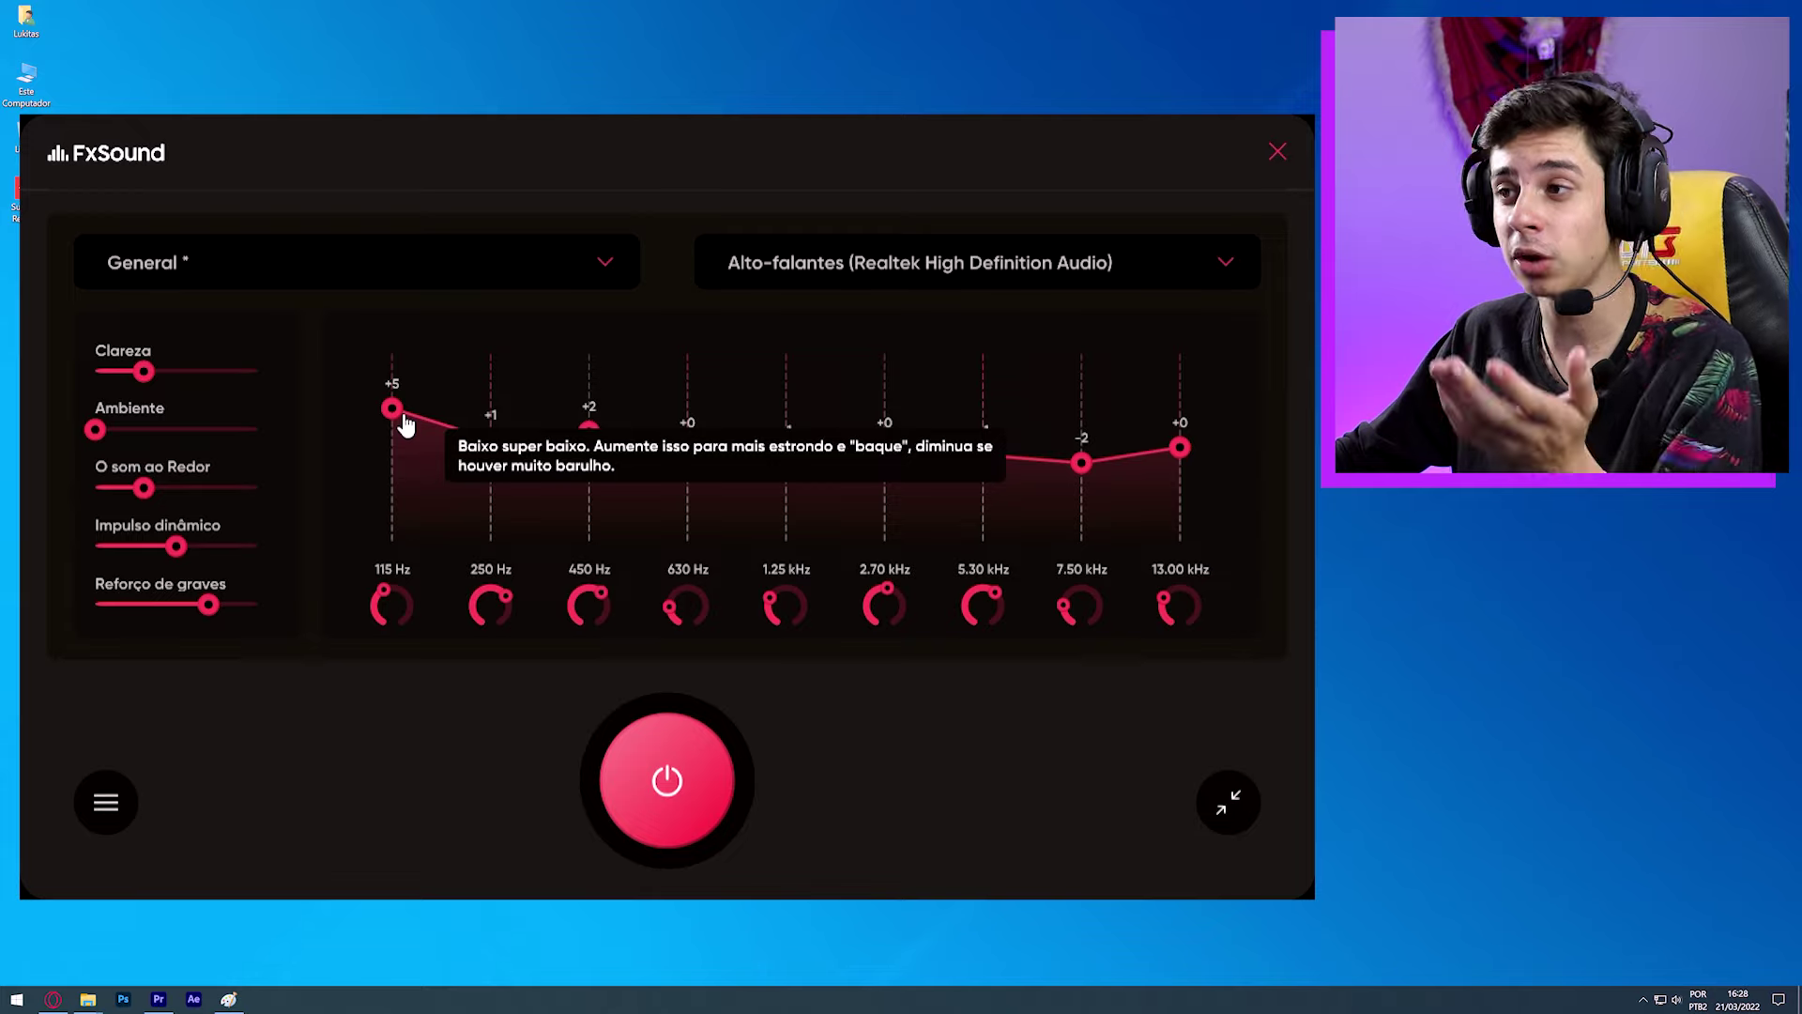
{"action": "mouse_move", "coordinate": [398, 418]}
{"action": "left_mouse_down"}
{"action": "mouse_move", "coordinate": [402, 516]}
{"action": "mouse_move", "coordinate": [397, 447]}
{"action": "left_mouse_up"}
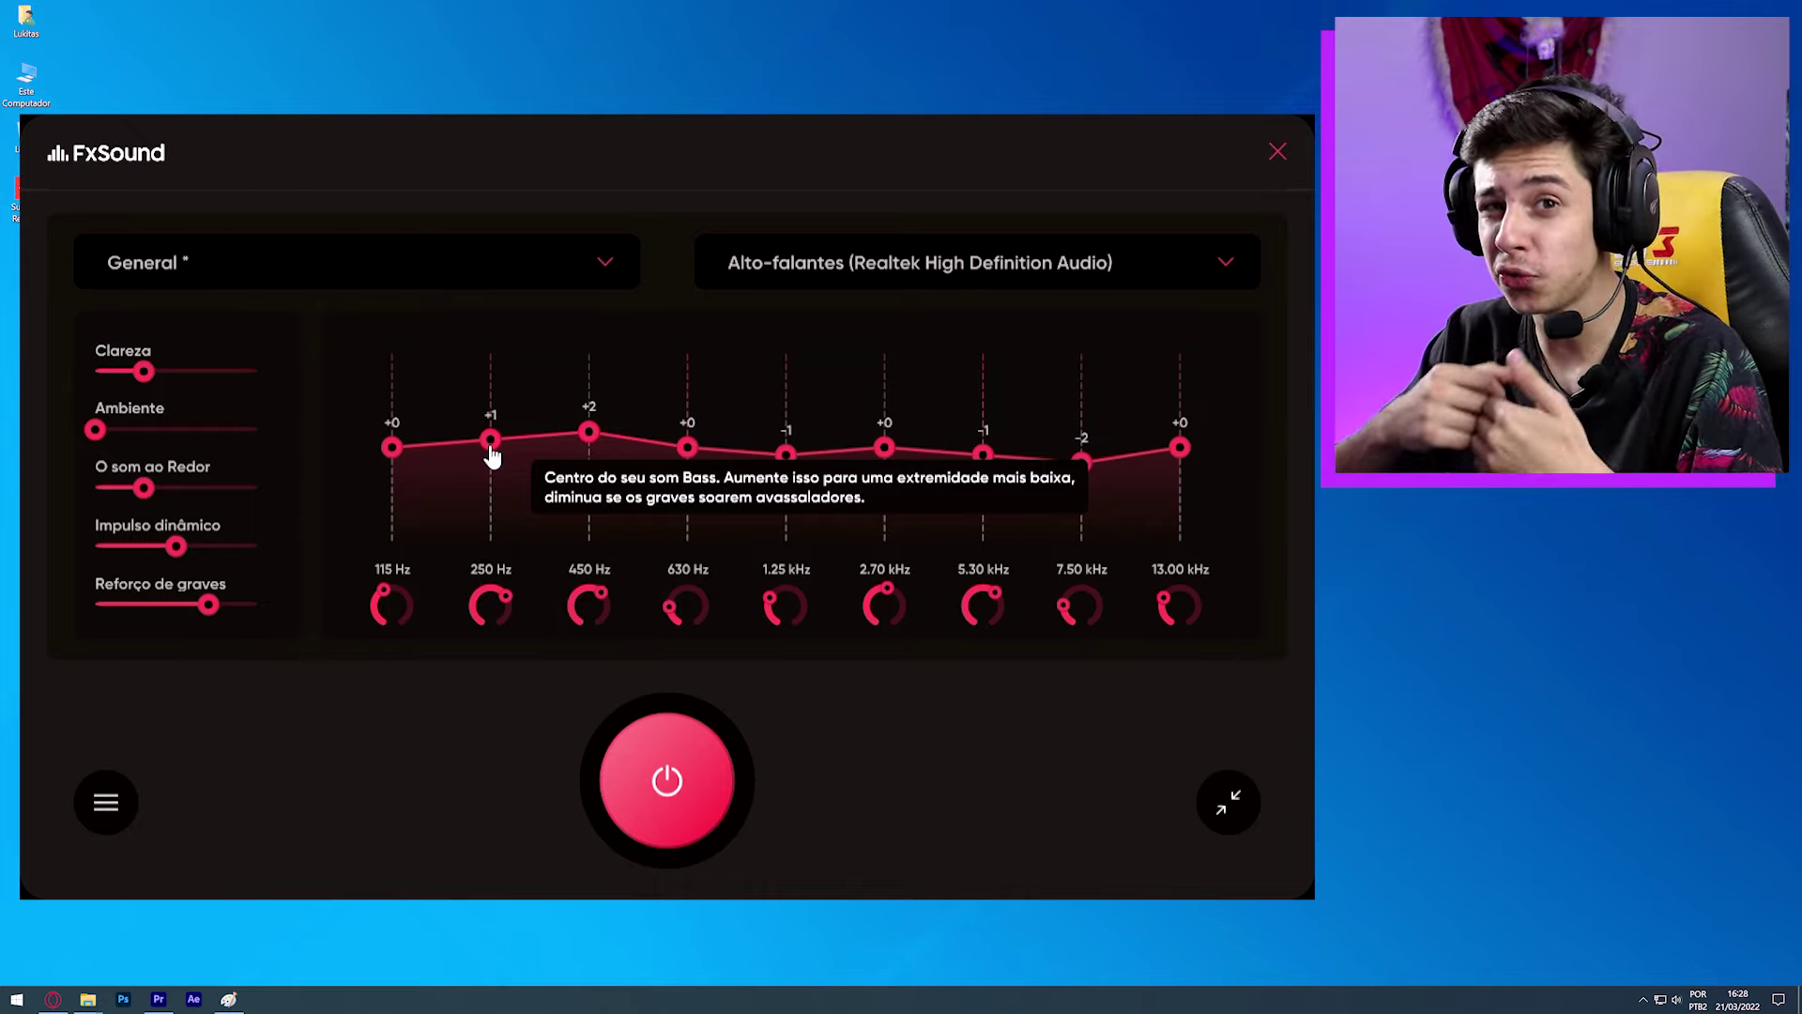
Step: Set the General preset's 250 Hz band to +2 and both the 450 Hz and 13.00 kHz bands to -2
{"action": "left_click_drag", "start_coordinate": [491, 454], "coordinate": [496, 444]}
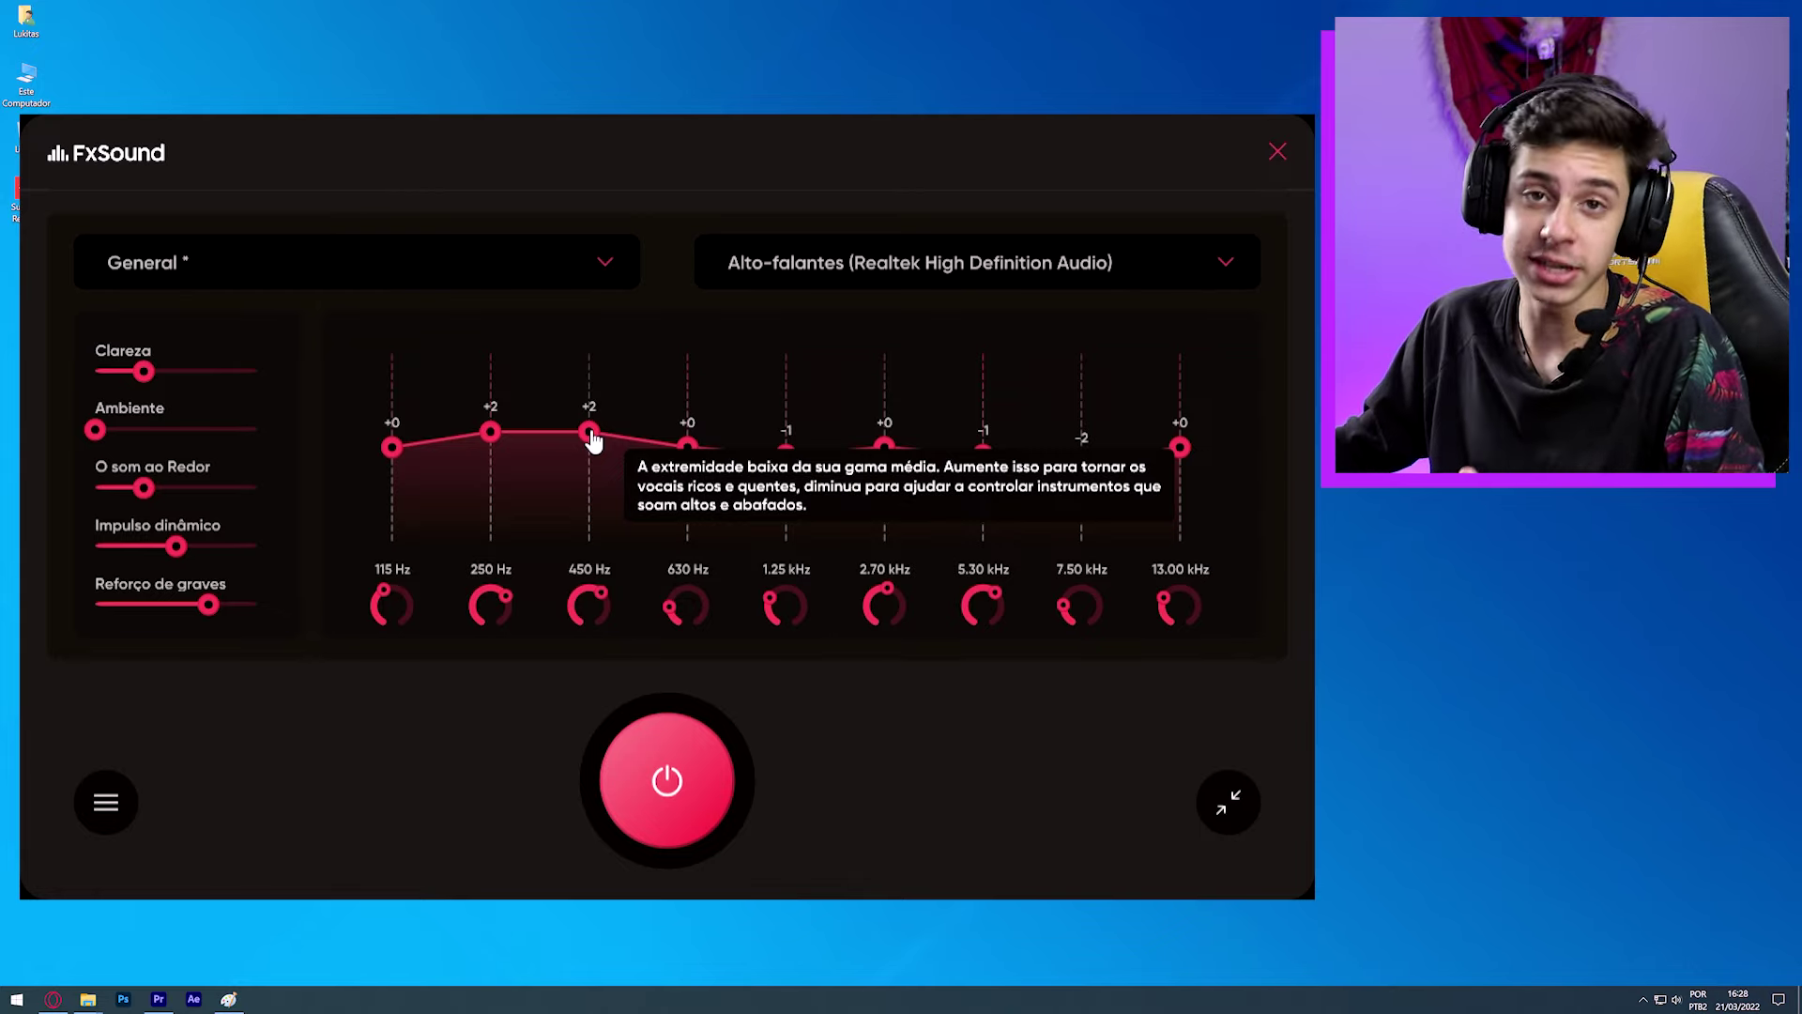
{"action": "mouse_move", "coordinate": [593, 437]}
{"action": "left_mouse_down"}
{"action": "mouse_move", "coordinate": [592, 398]}
{"action": "mouse_move", "coordinate": [595, 467]}
{"action": "left_mouse_up"}
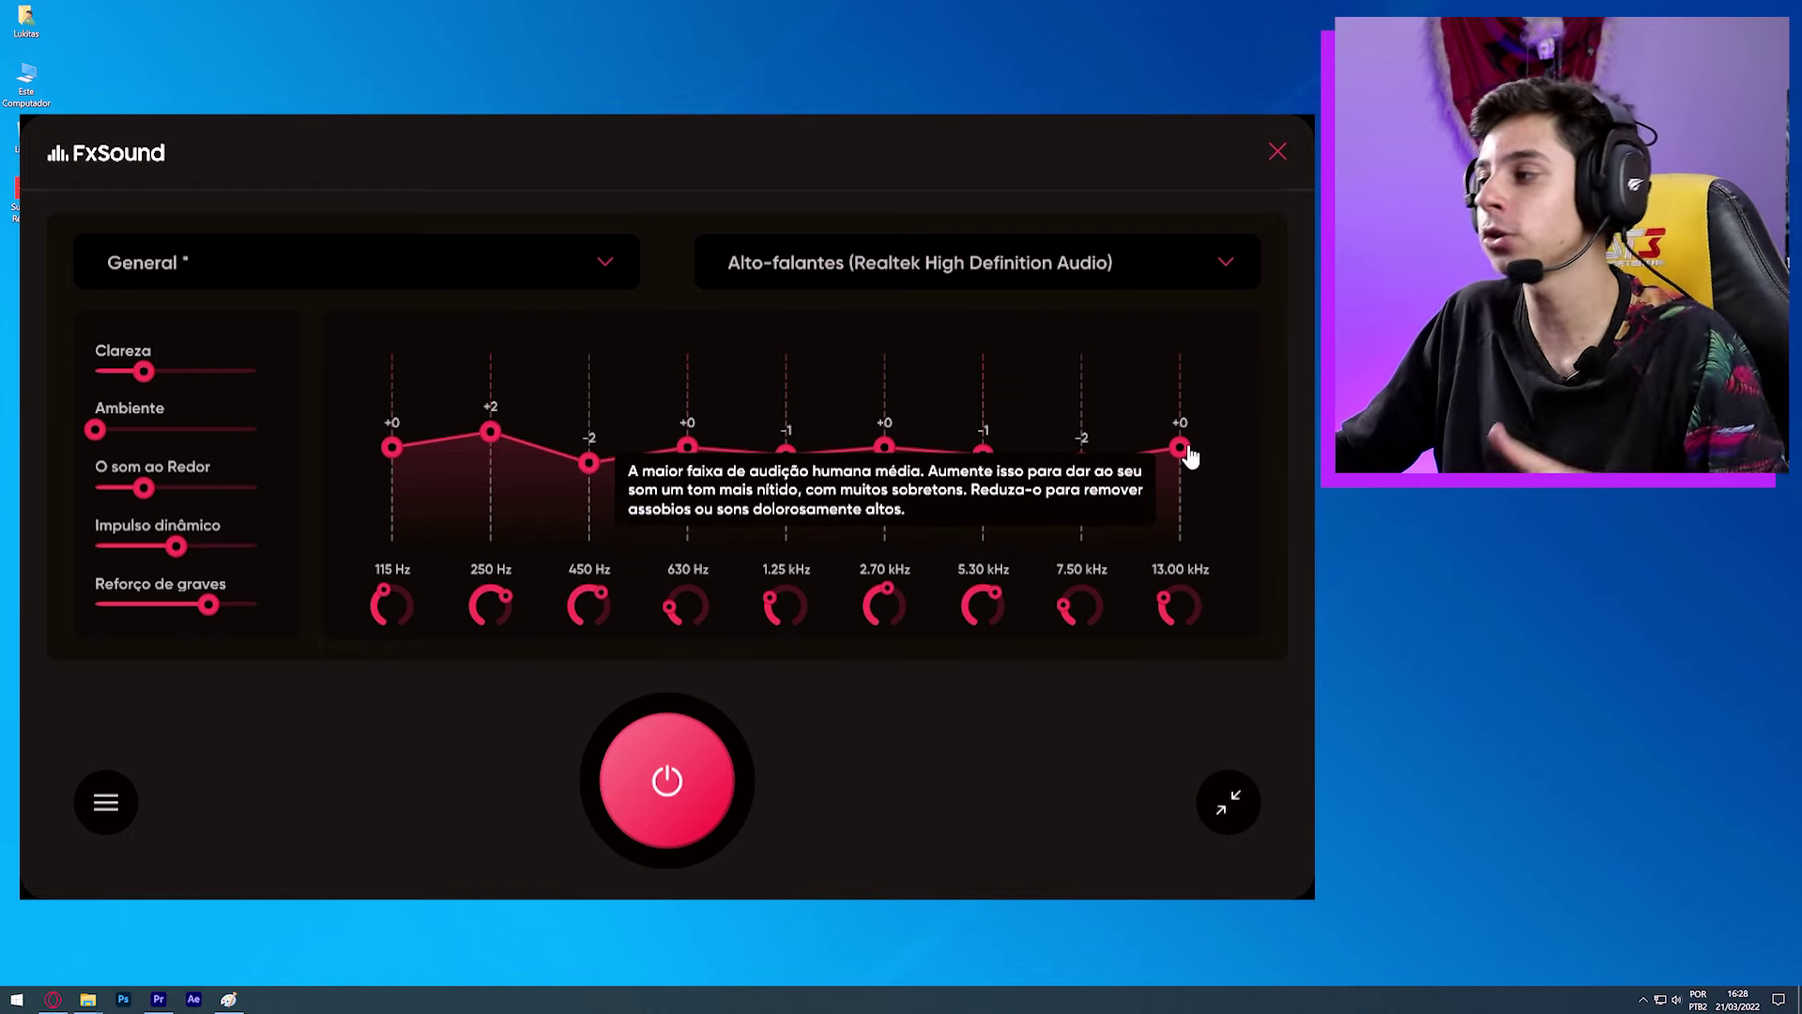
{"action": "left_click_drag", "start_coordinate": [1189, 457], "coordinate": [1189, 434]}
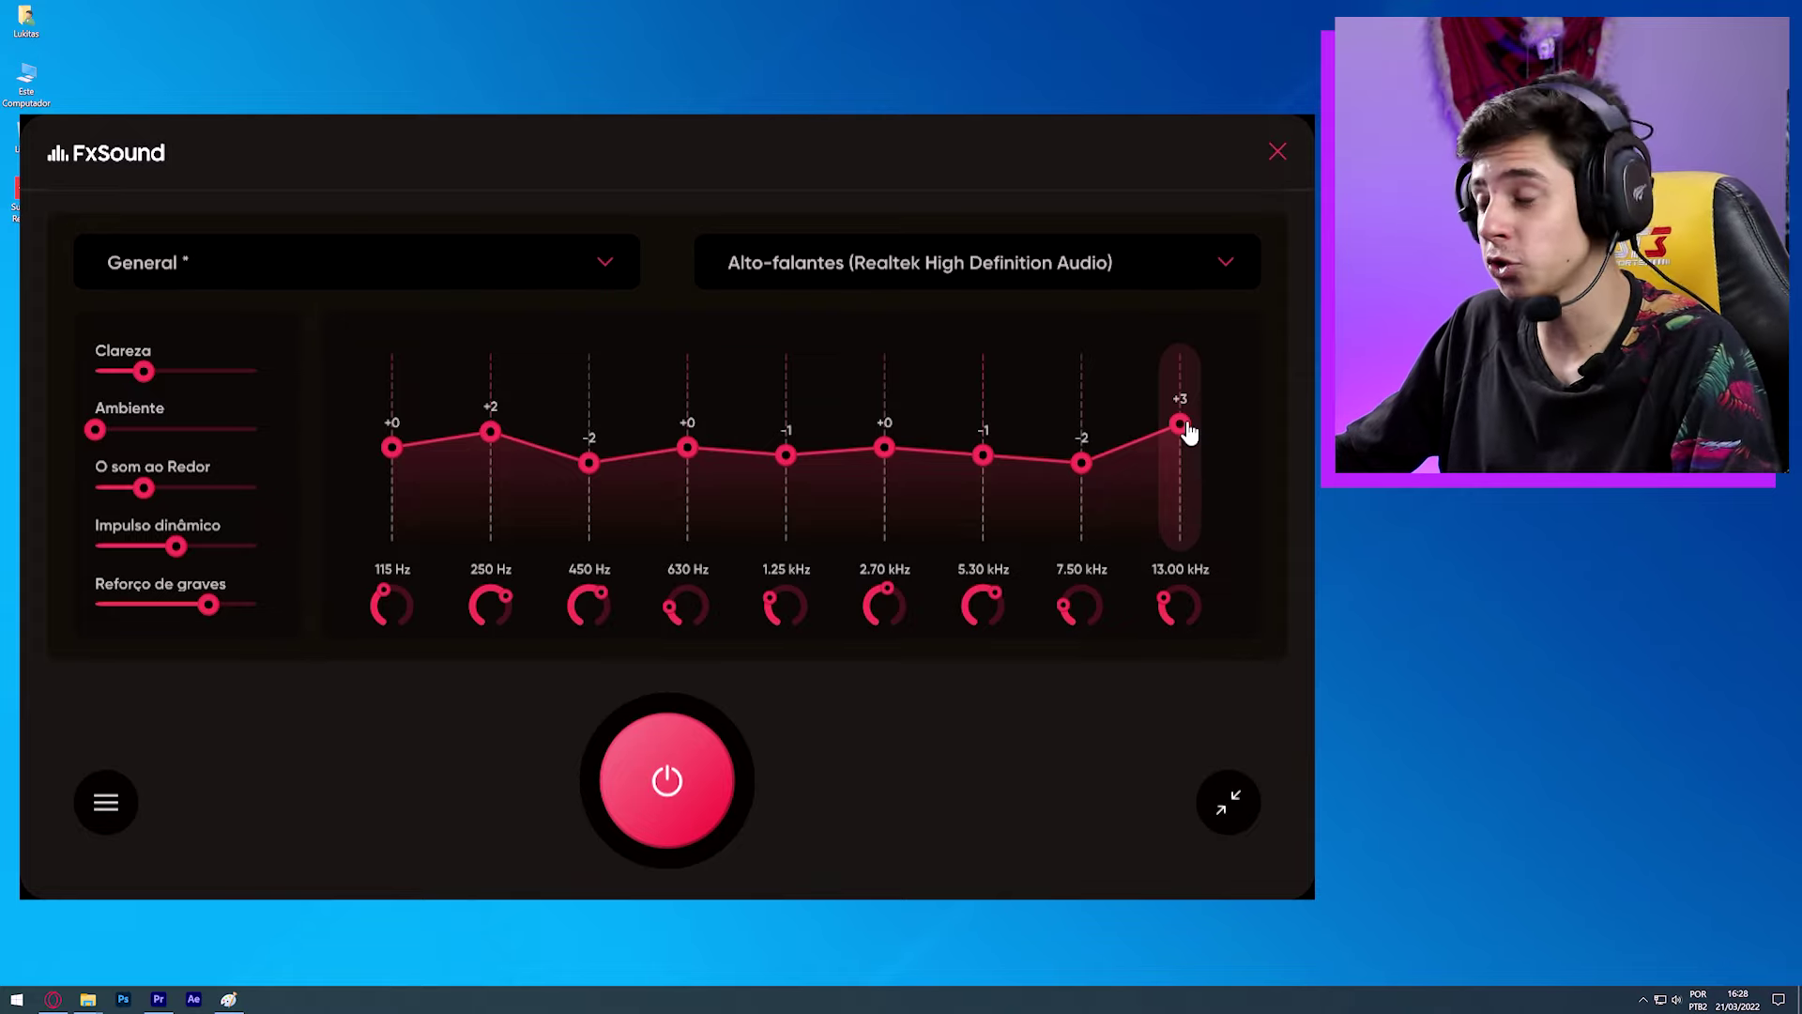
{"action": "left_click_drag", "start_coordinate": [1190, 432], "coordinate": [1194, 463]}
{"action": "mouse_move", "coordinate": [1173, 606]}
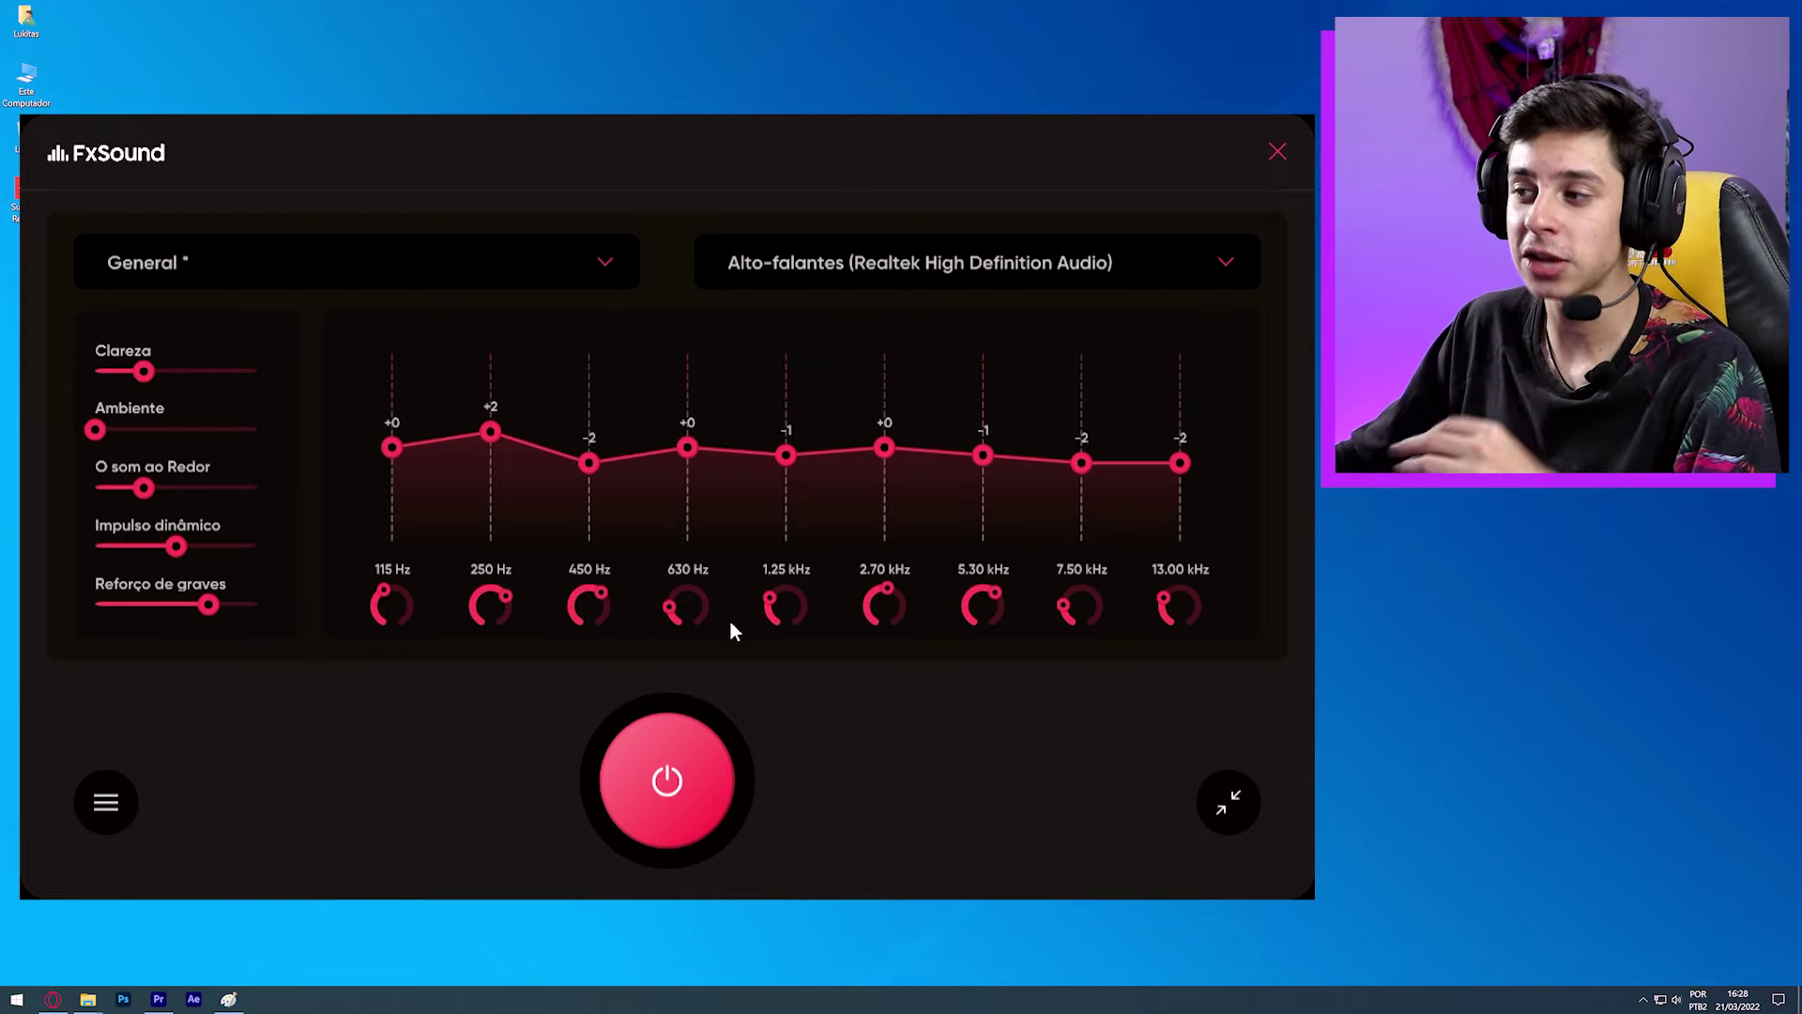
Step: Switch to the Gaming preset, setting its 238 Hz band to -7 and its 129 Hz band to +5
{"action": "mouse_move", "coordinate": [174, 366]}
{"action": "key", "text": "ctrl+alt+p"}
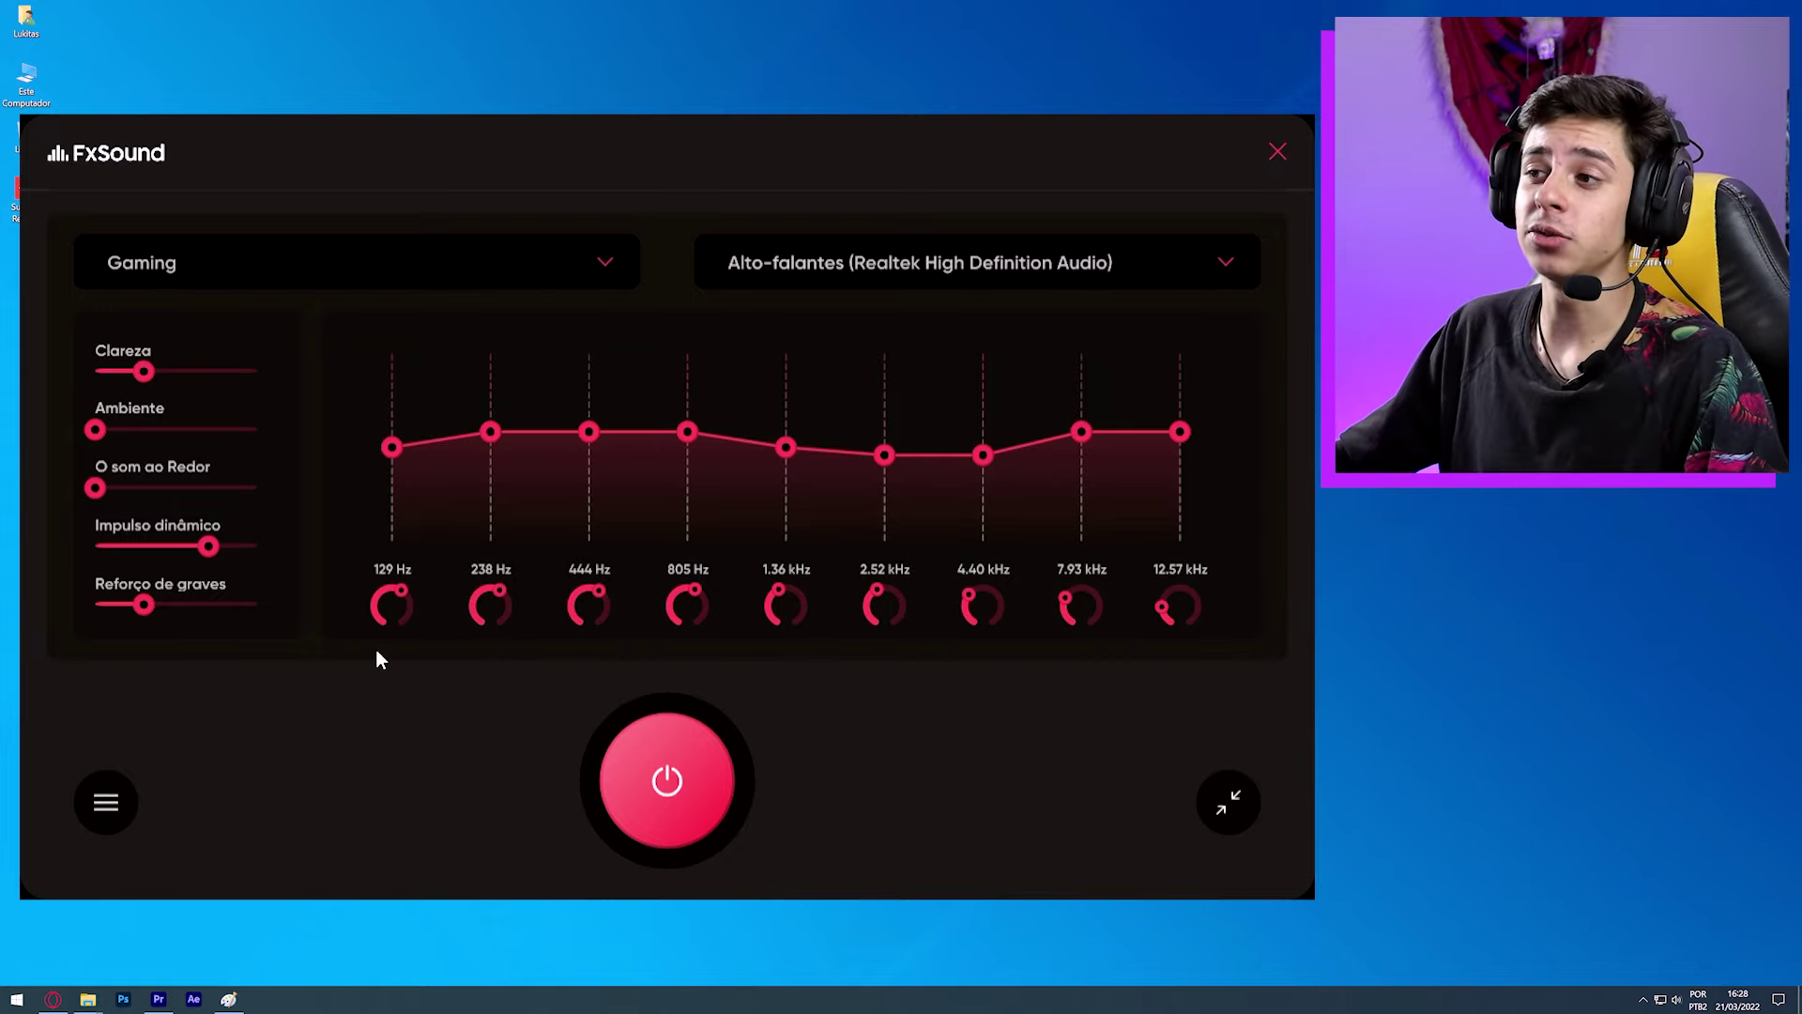
{"action": "left_click_drag", "start_coordinate": [490, 432], "coordinate": [490, 502]}
{"action": "left_click_drag", "start_coordinate": [390, 453], "coordinate": [391, 408]}
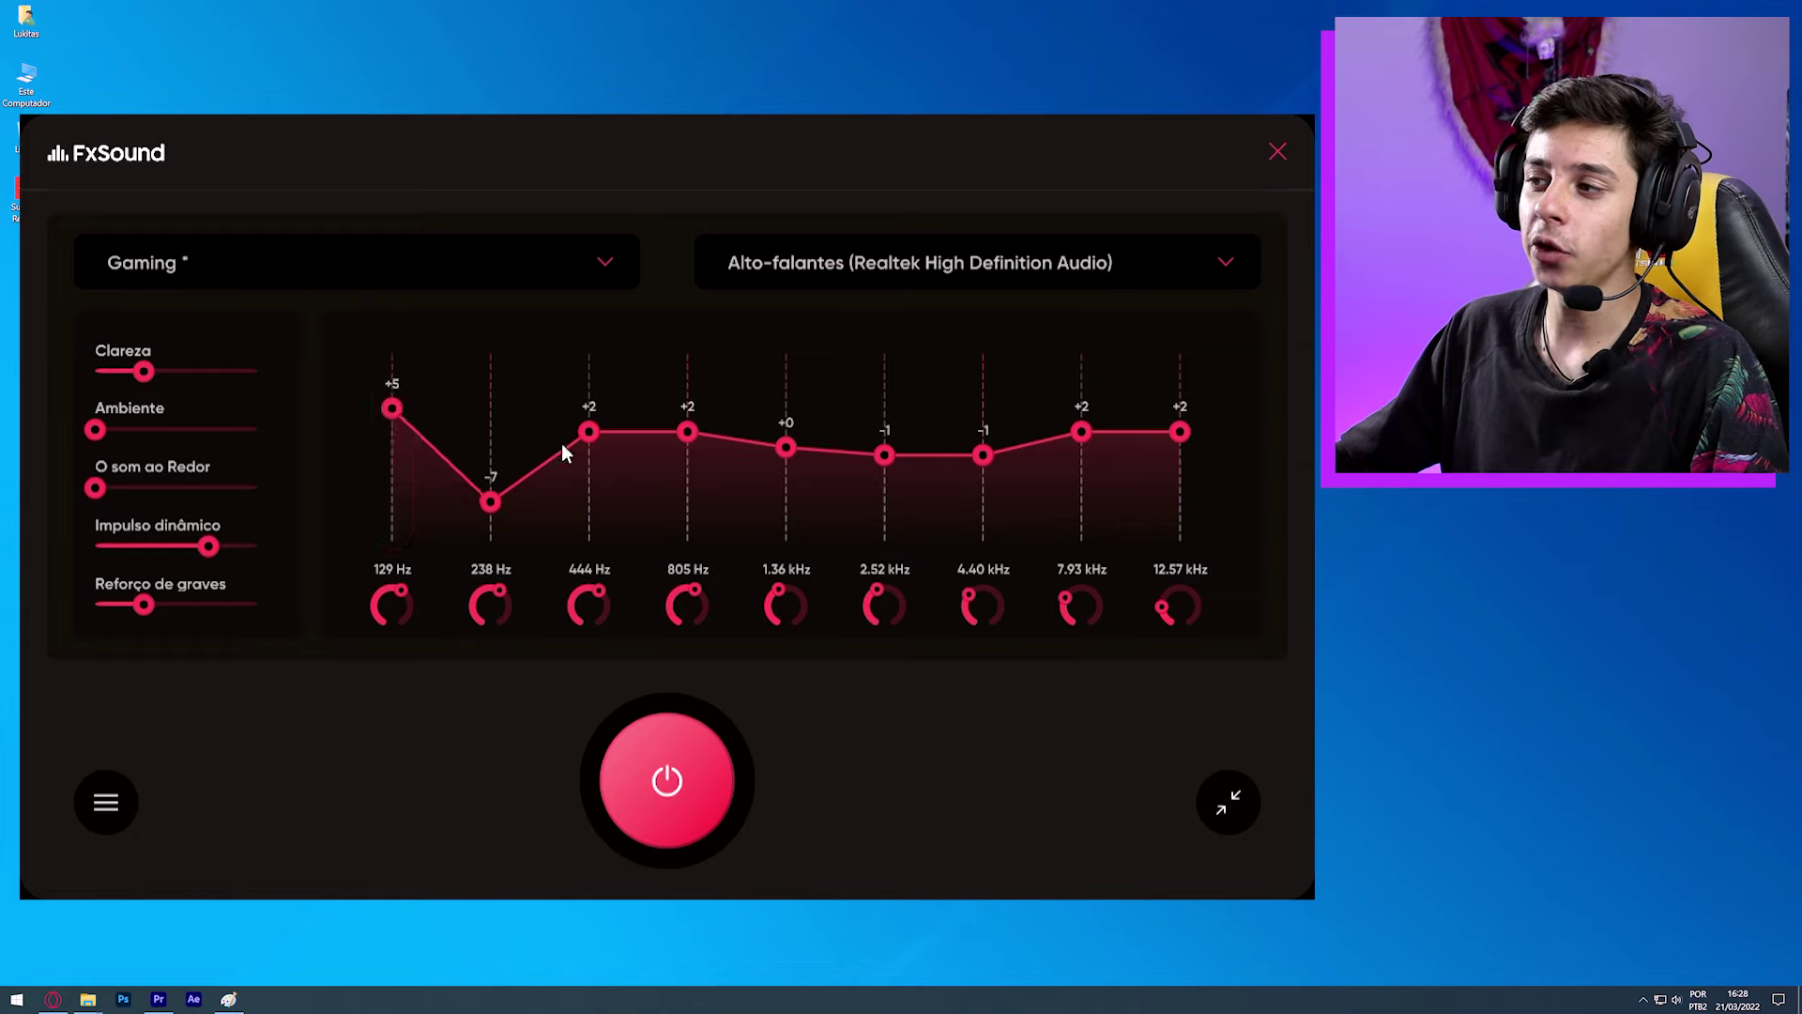
Step: Continue the zigzag curve by raising the 444 Hz, 1.36, 4.40 and 12.57 kHz bands and lowering the 805 Hz, 2.52 and 7.93 kHz bands
{"action": "left_click_drag", "start_coordinate": [589, 432], "coordinate": [588, 362]}
{"action": "left_click_drag", "start_coordinate": [688, 432], "coordinate": [687, 486]}
{"action": "left_click_drag", "start_coordinate": [785, 449], "coordinate": [786, 378]}
{"action": "left_click_drag", "start_coordinate": [884, 455], "coordinate": [885, 486]}
{"action": "left_click_drag", "start_coordinate": [983, 455], "coordinate": [1081, 479]}
{"action": "left_click_drag", "start_coordinate": [1180, 432], "coordinate": [1180, 393]}
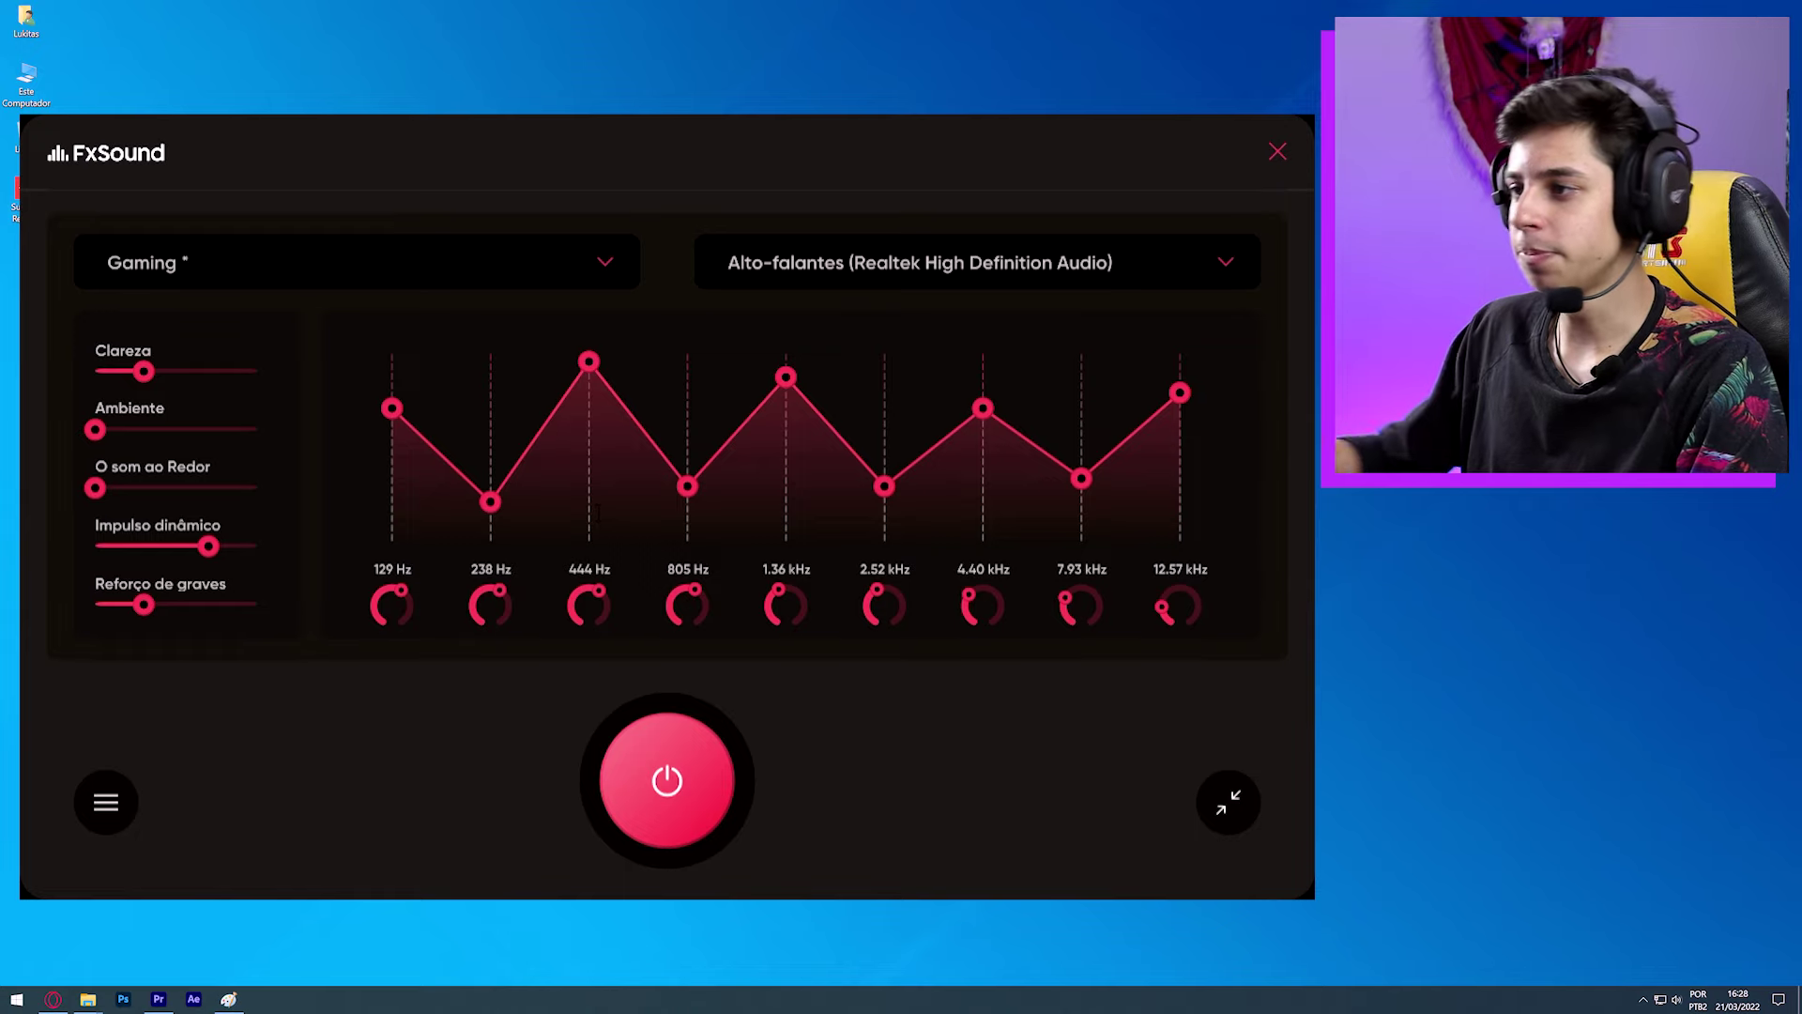
{"action": "key", "text": "Return"}
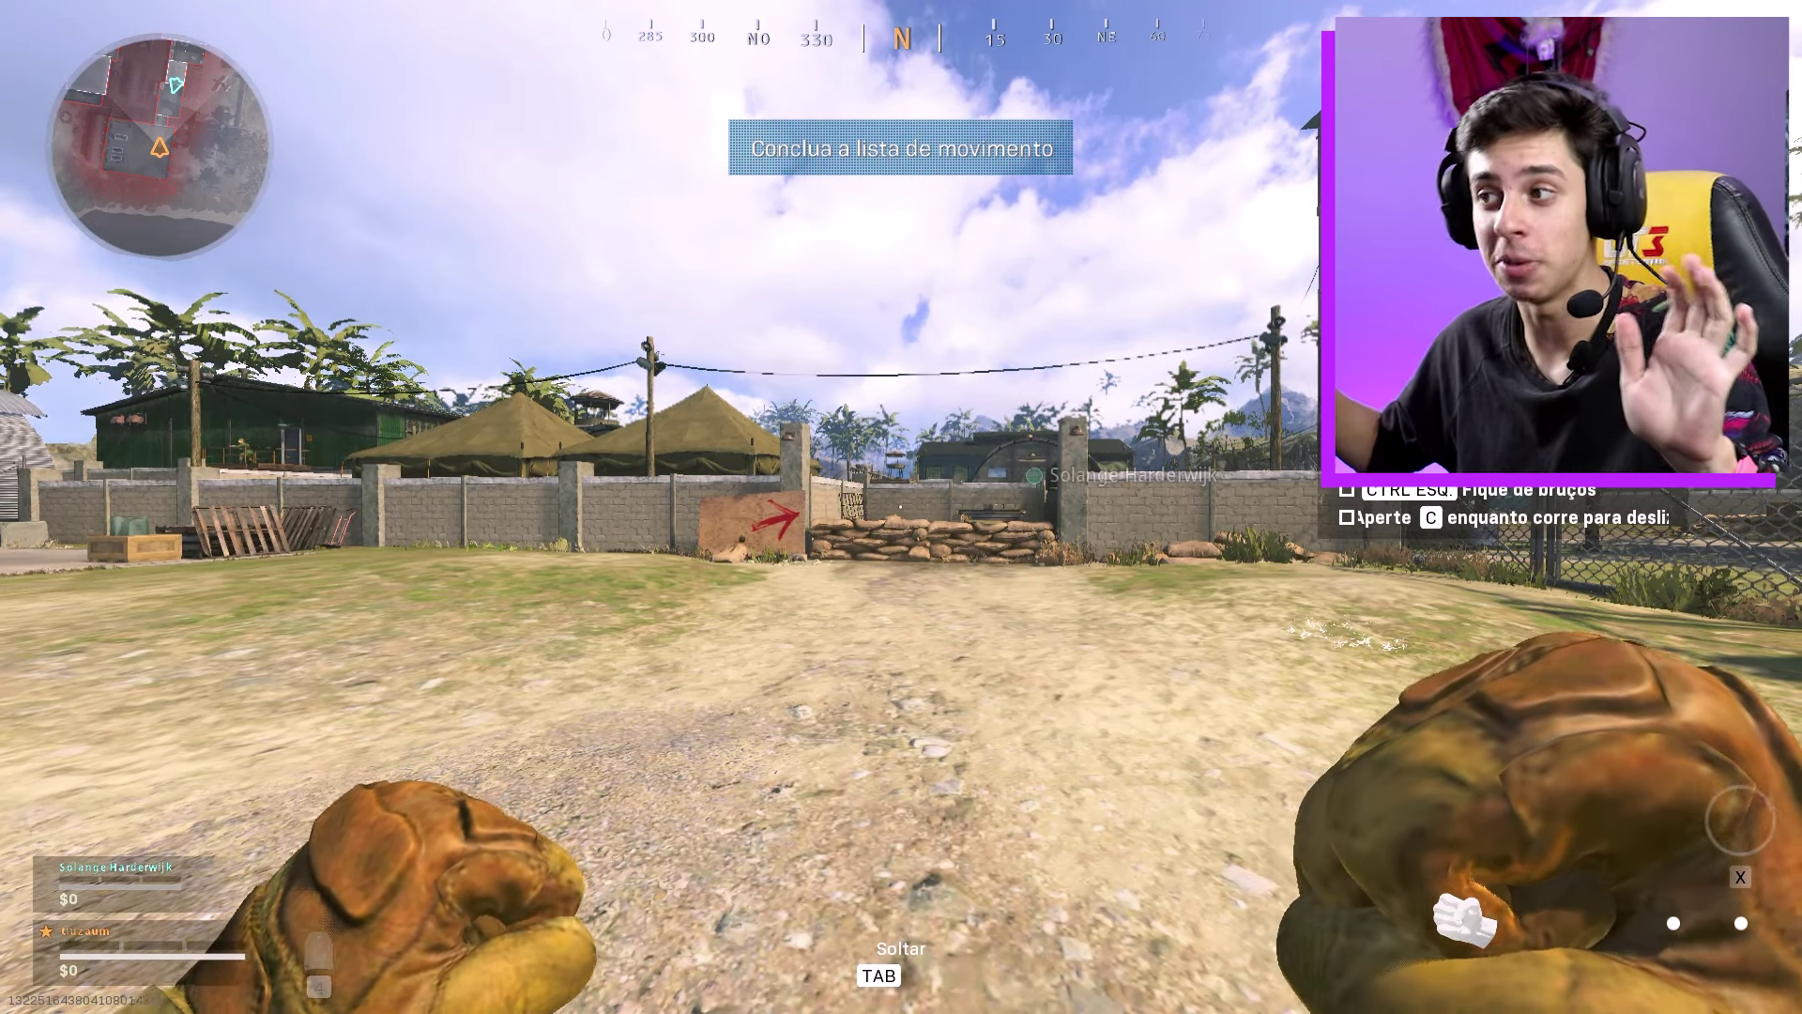
Step: Switch from the game to FxSound and turn on its audio processing with the Cod Warzone preset
{"action": "key", "text": "alt+Tab"}
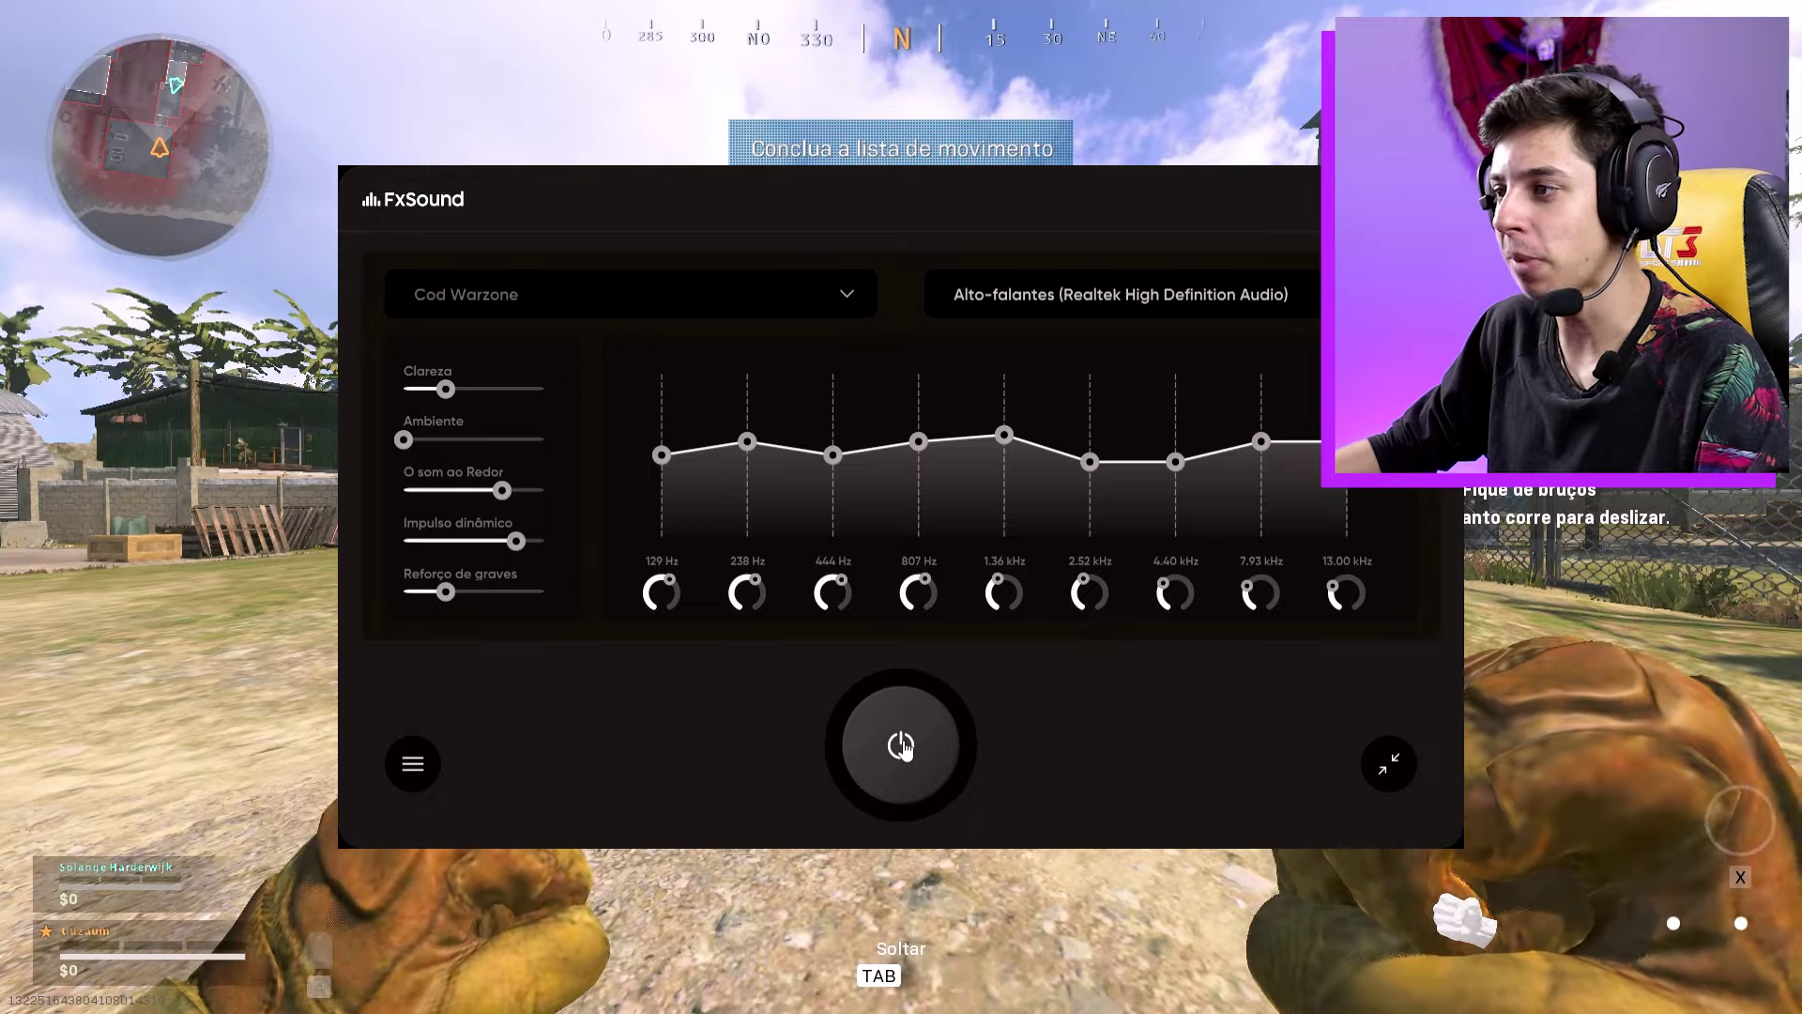
{"action": "left_click", "coordinate": [901, 746]}
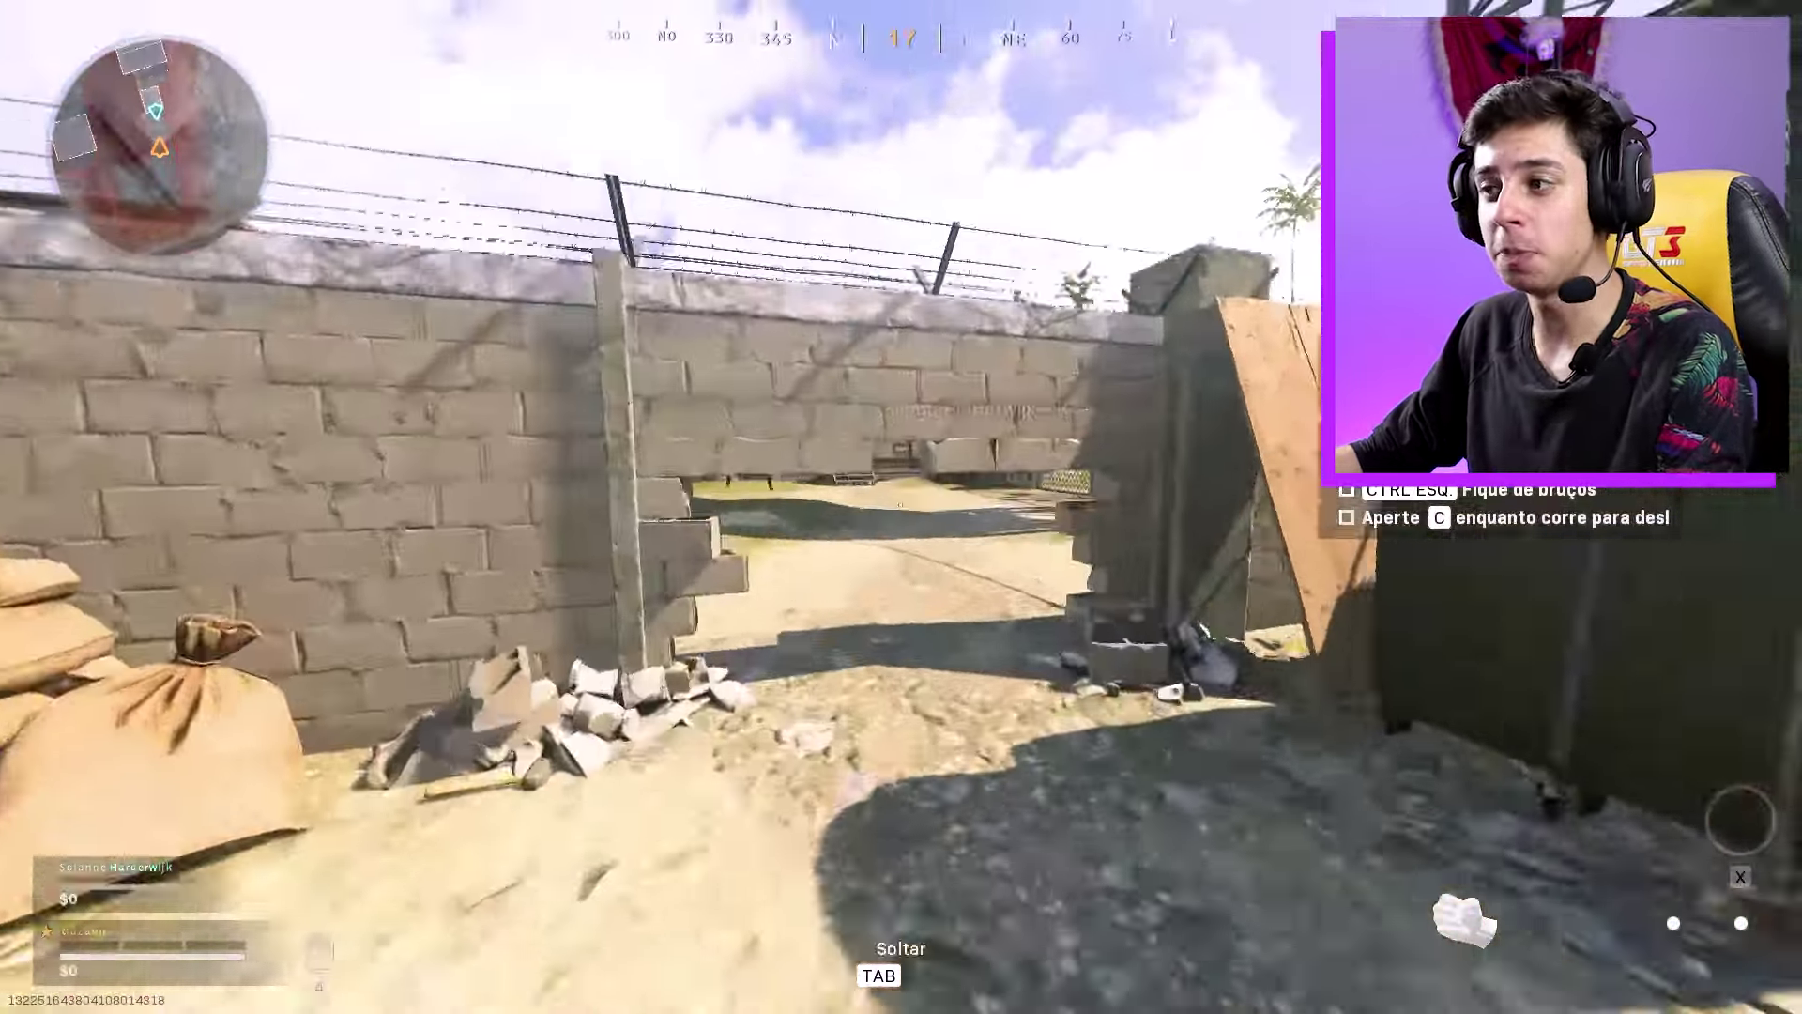
{"action": "key", "text": "c"}
{"action": "key", "text": "w"}
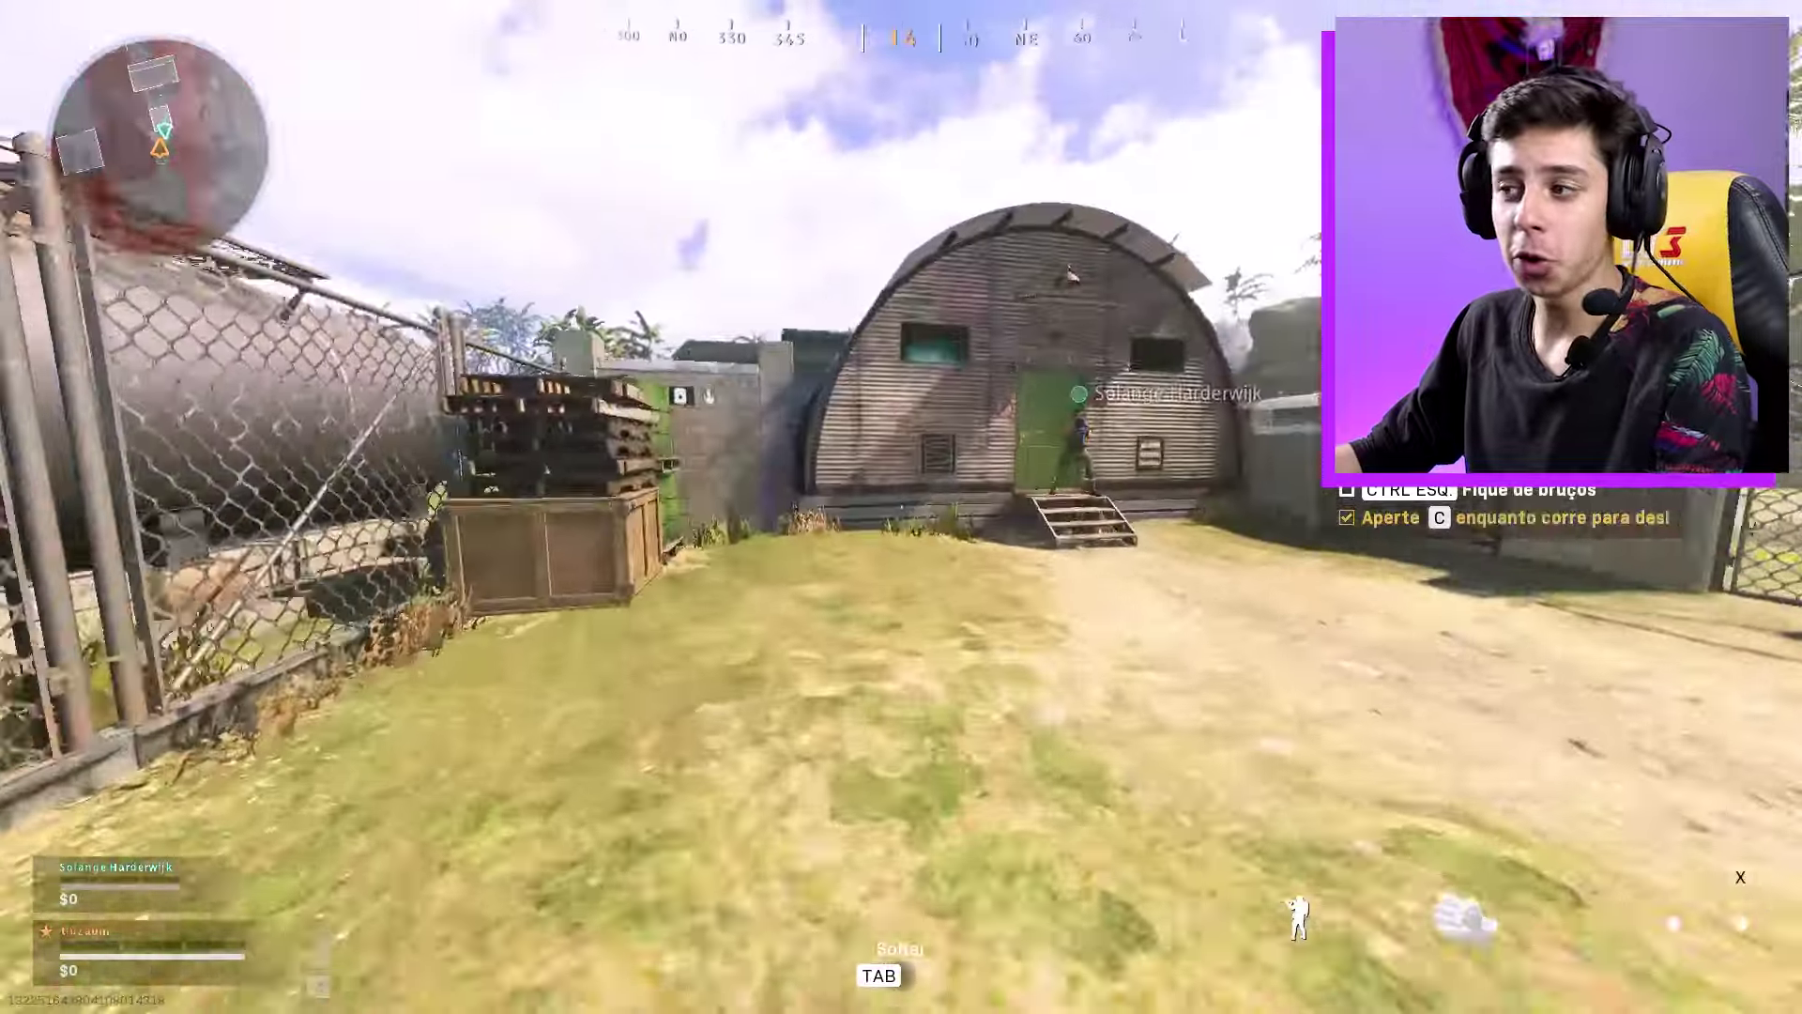
{"action": "key", "text": "w"}
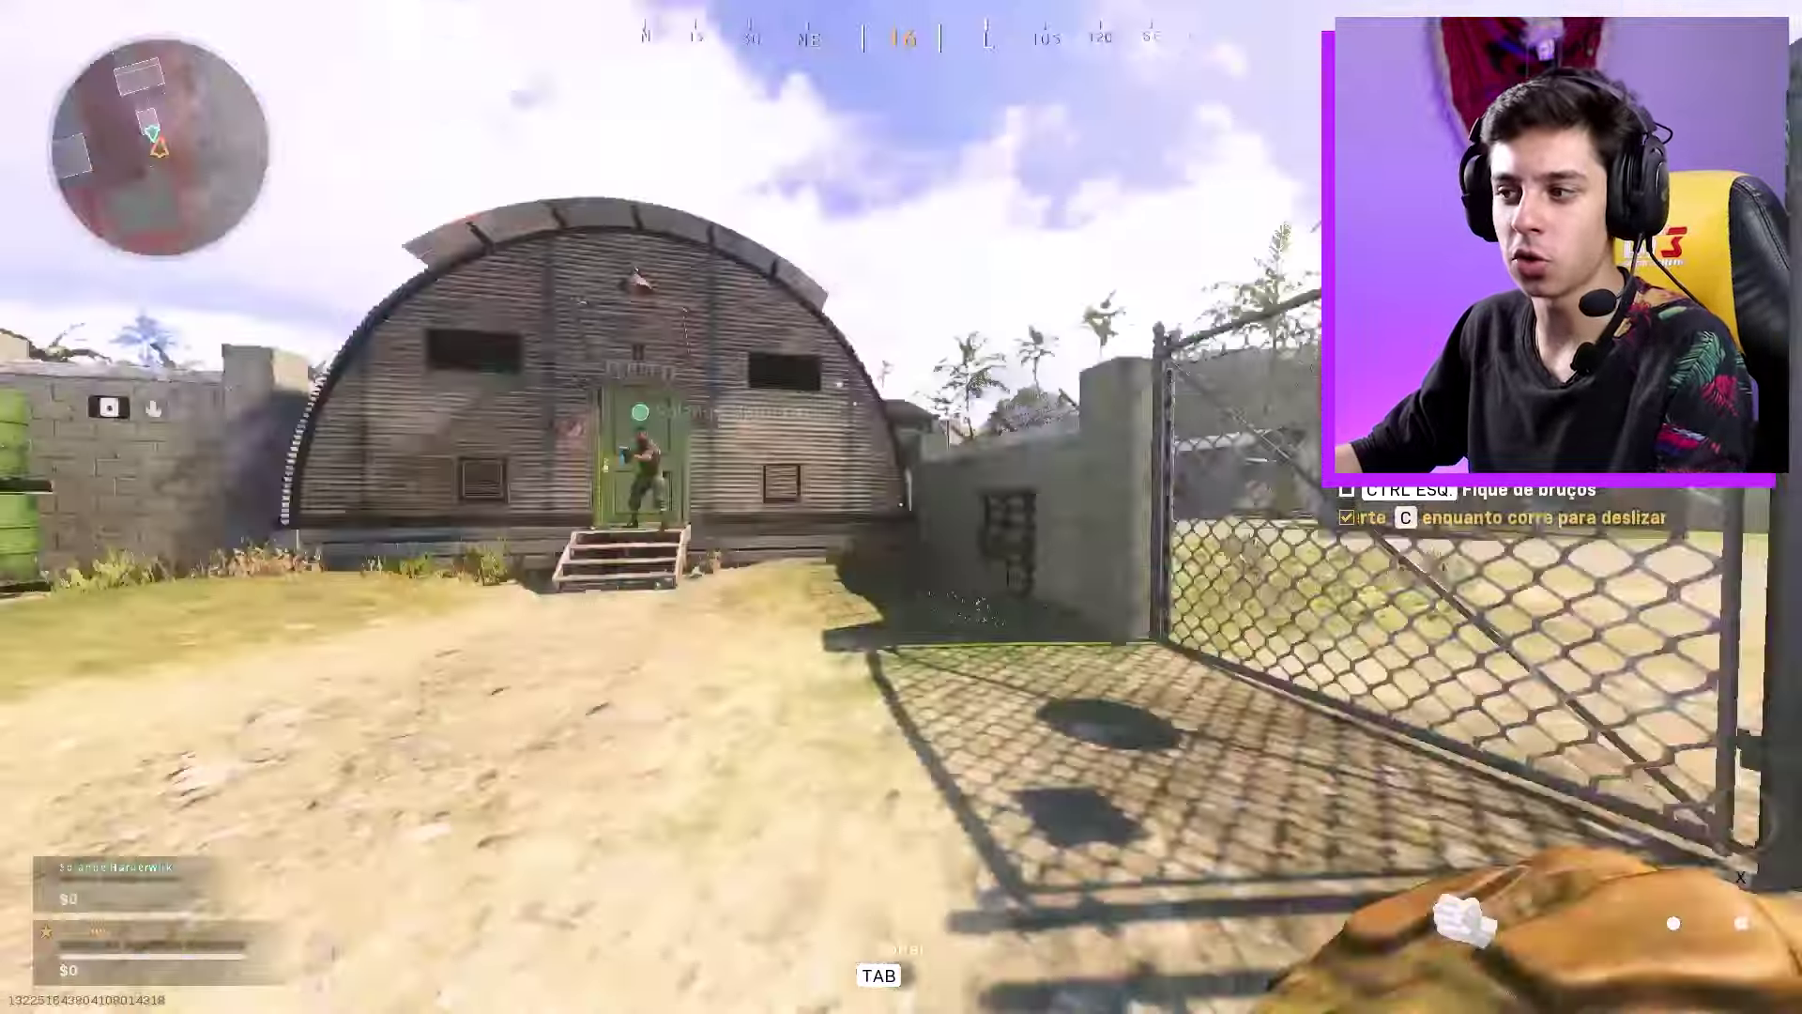
{"action": "key", "text": "w"}
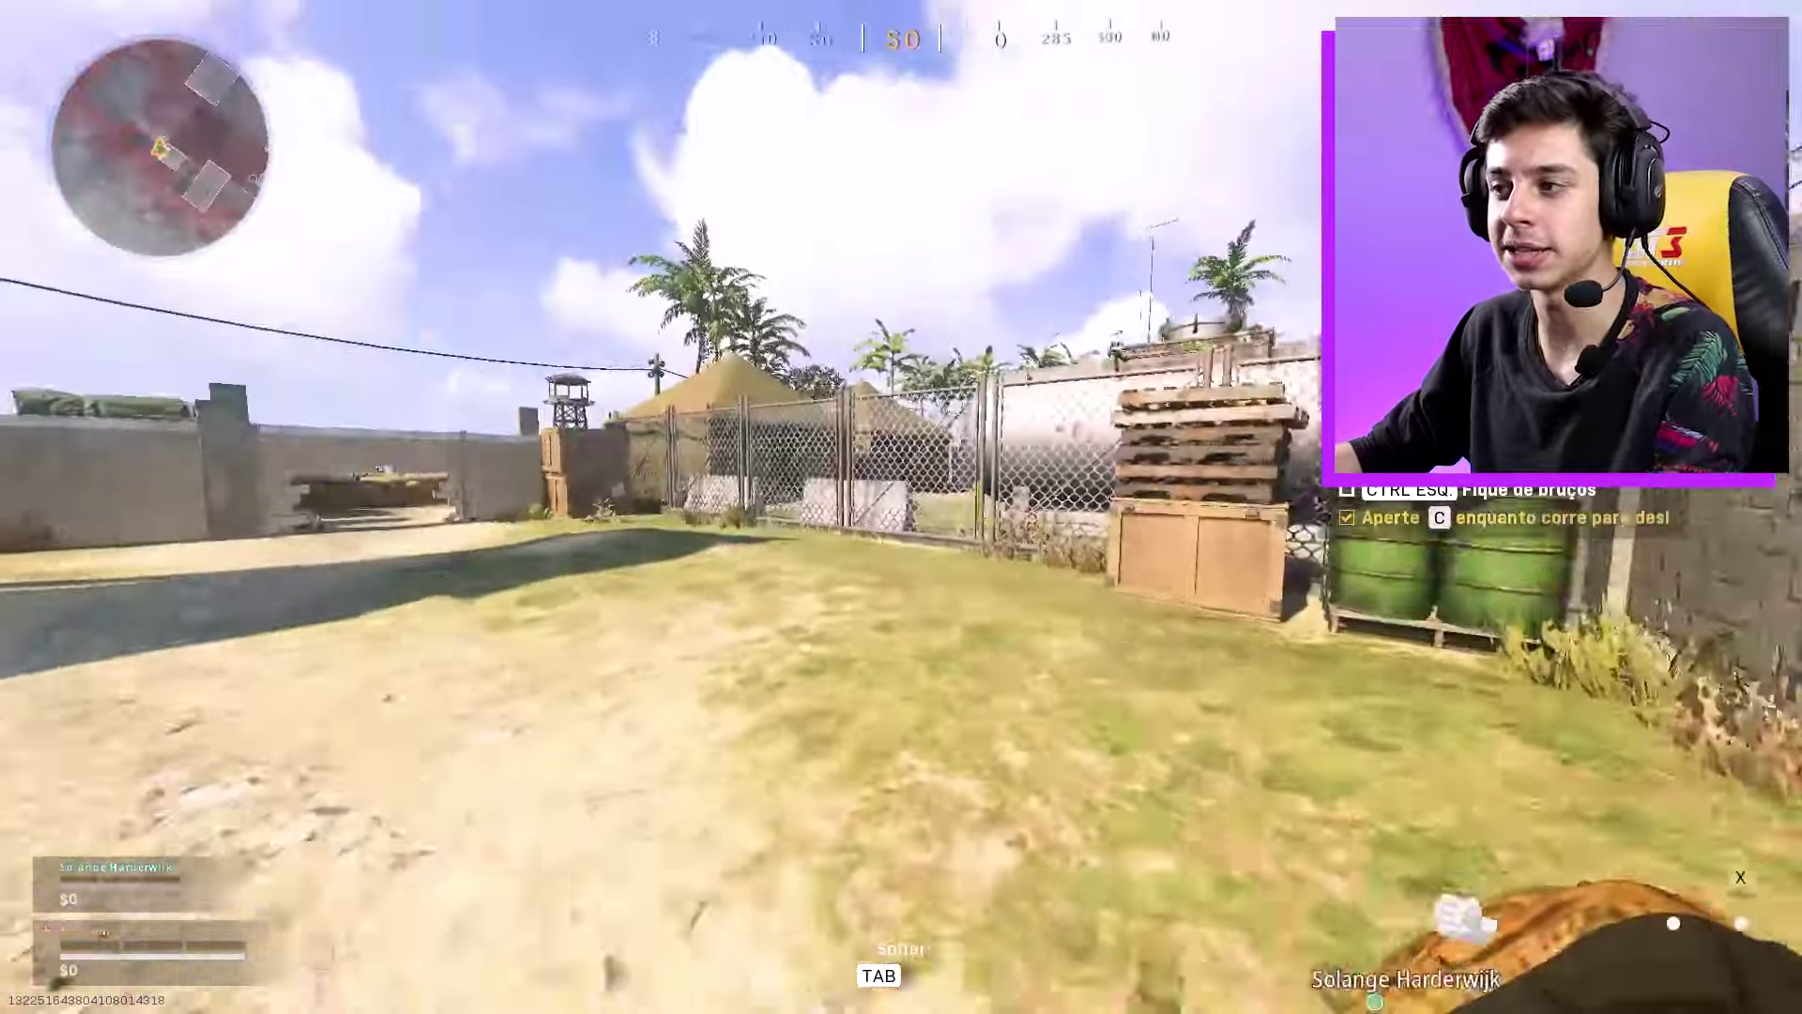
{"action": "key", "text": "w"}
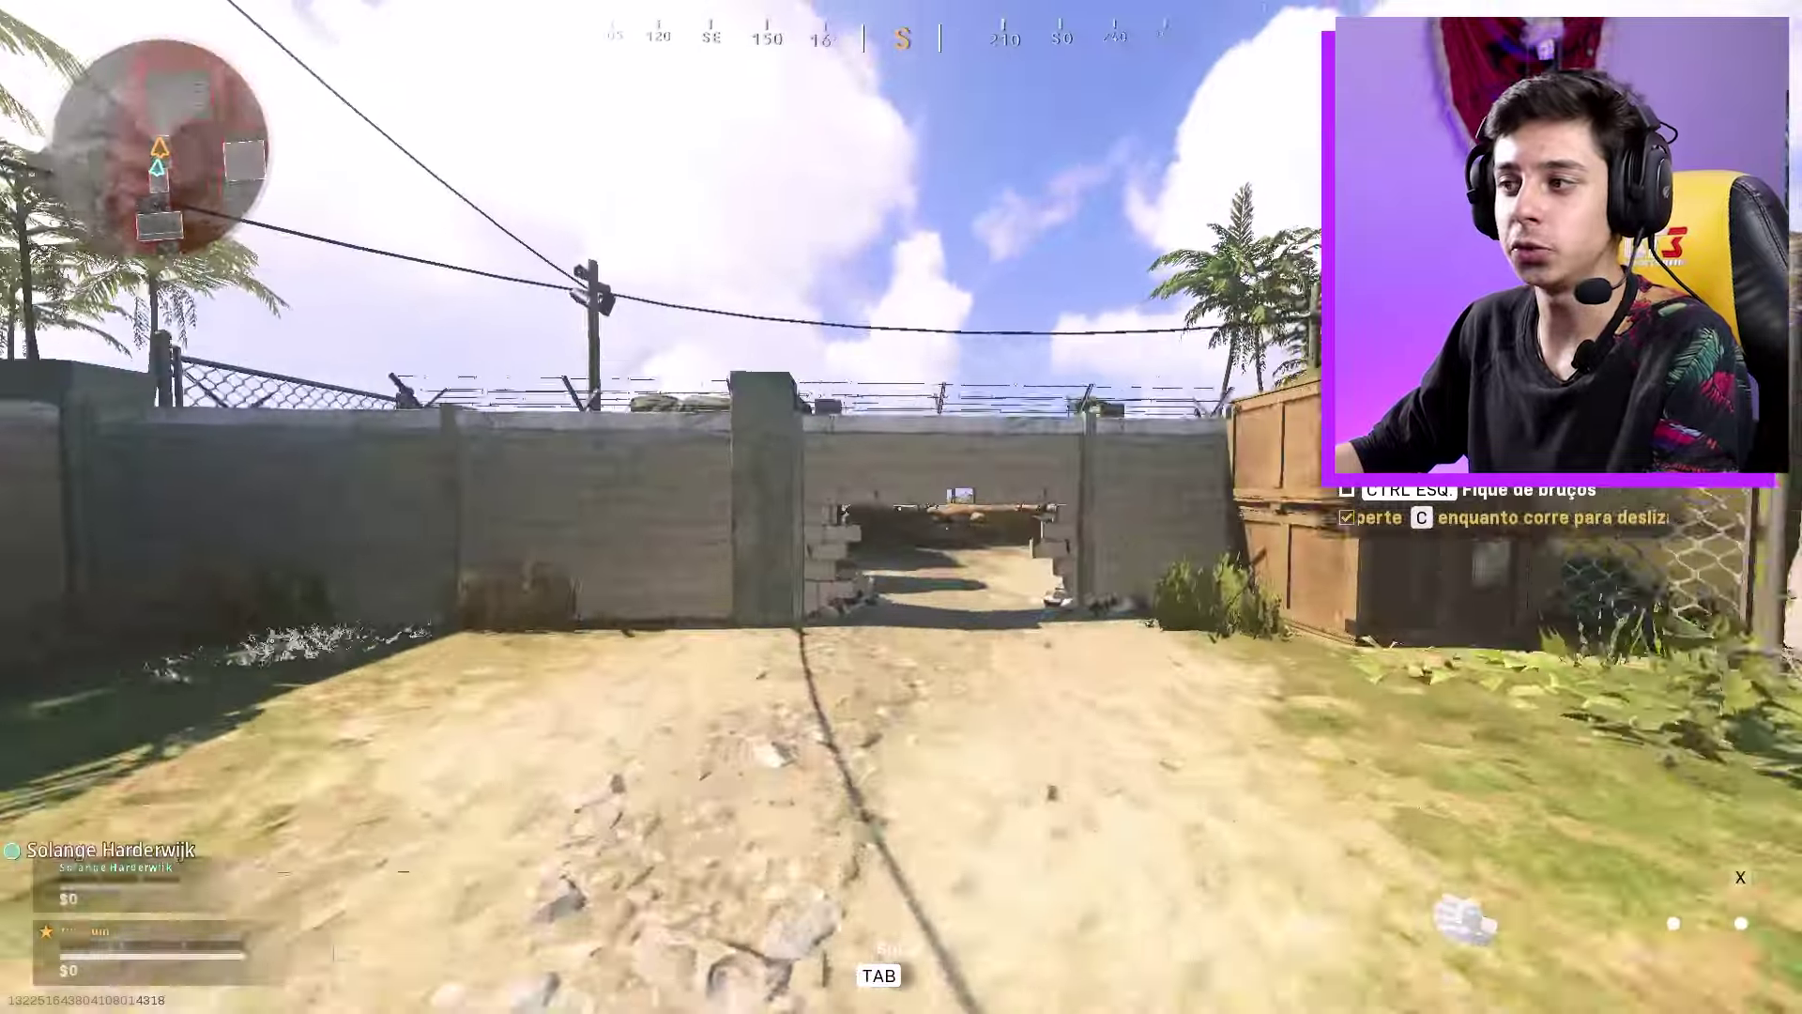
{"action": "key", "text": "w"}
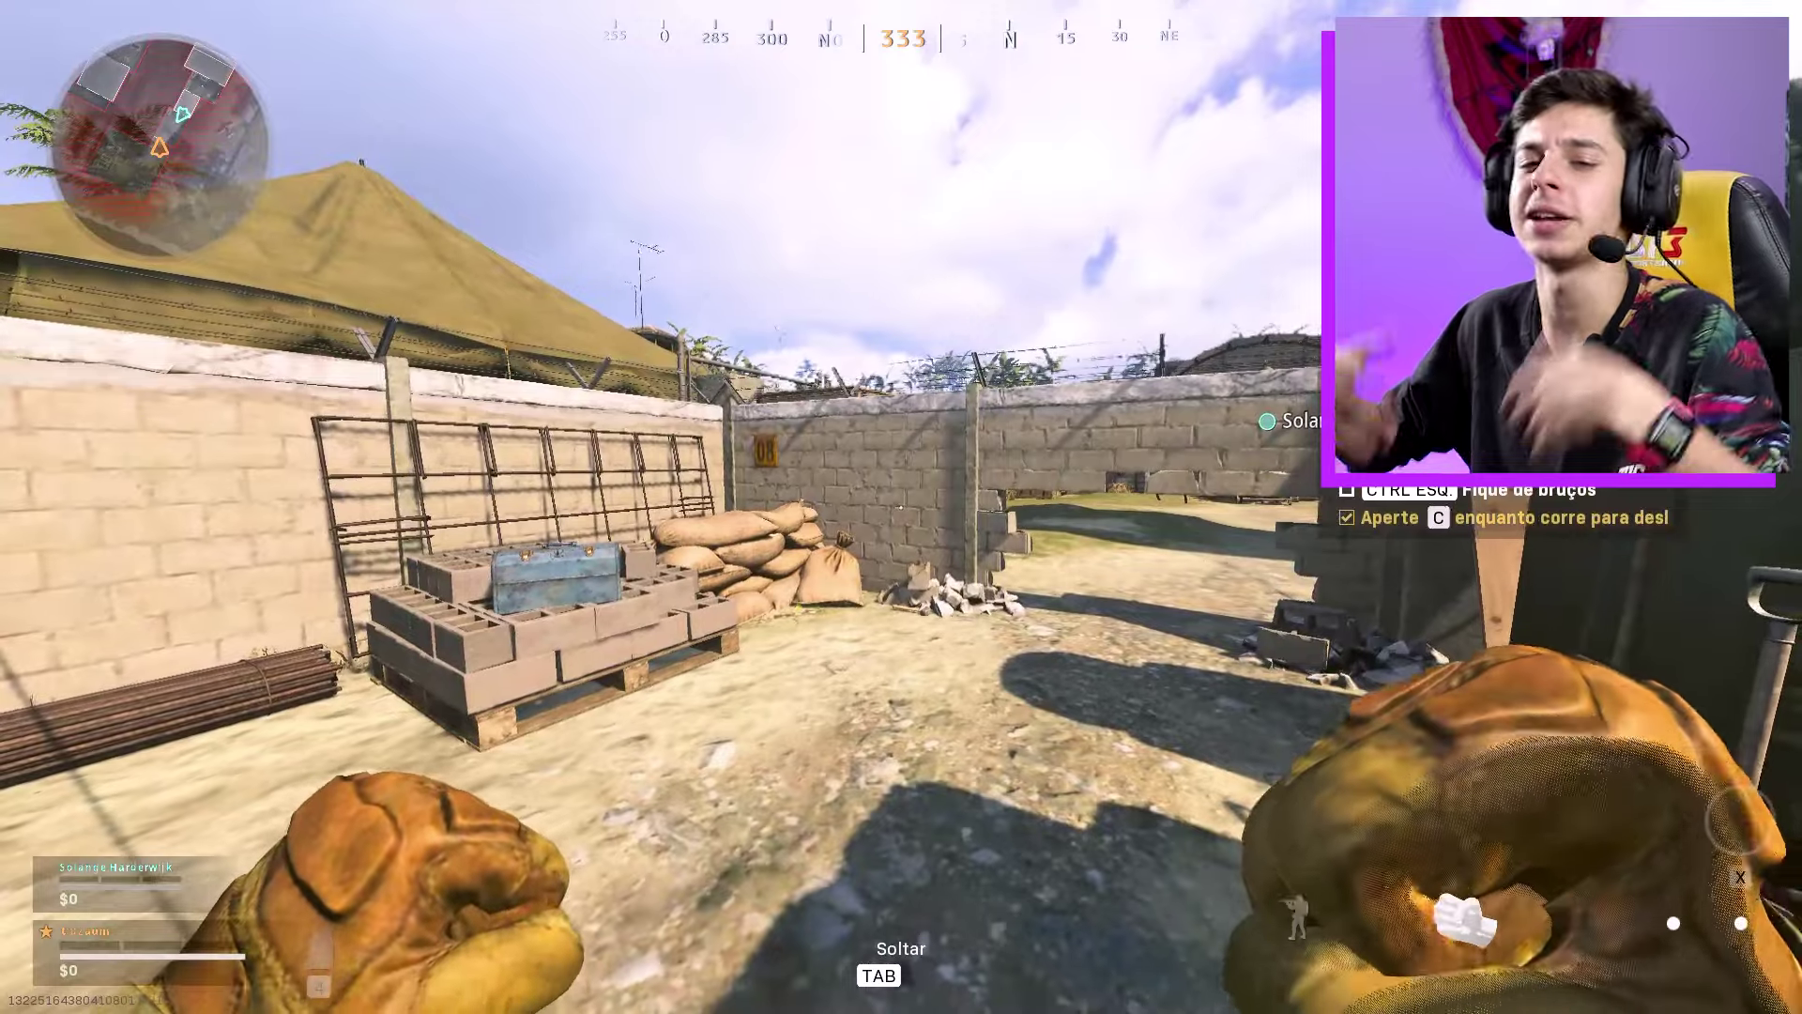
{"action": "key", "text": "w"}
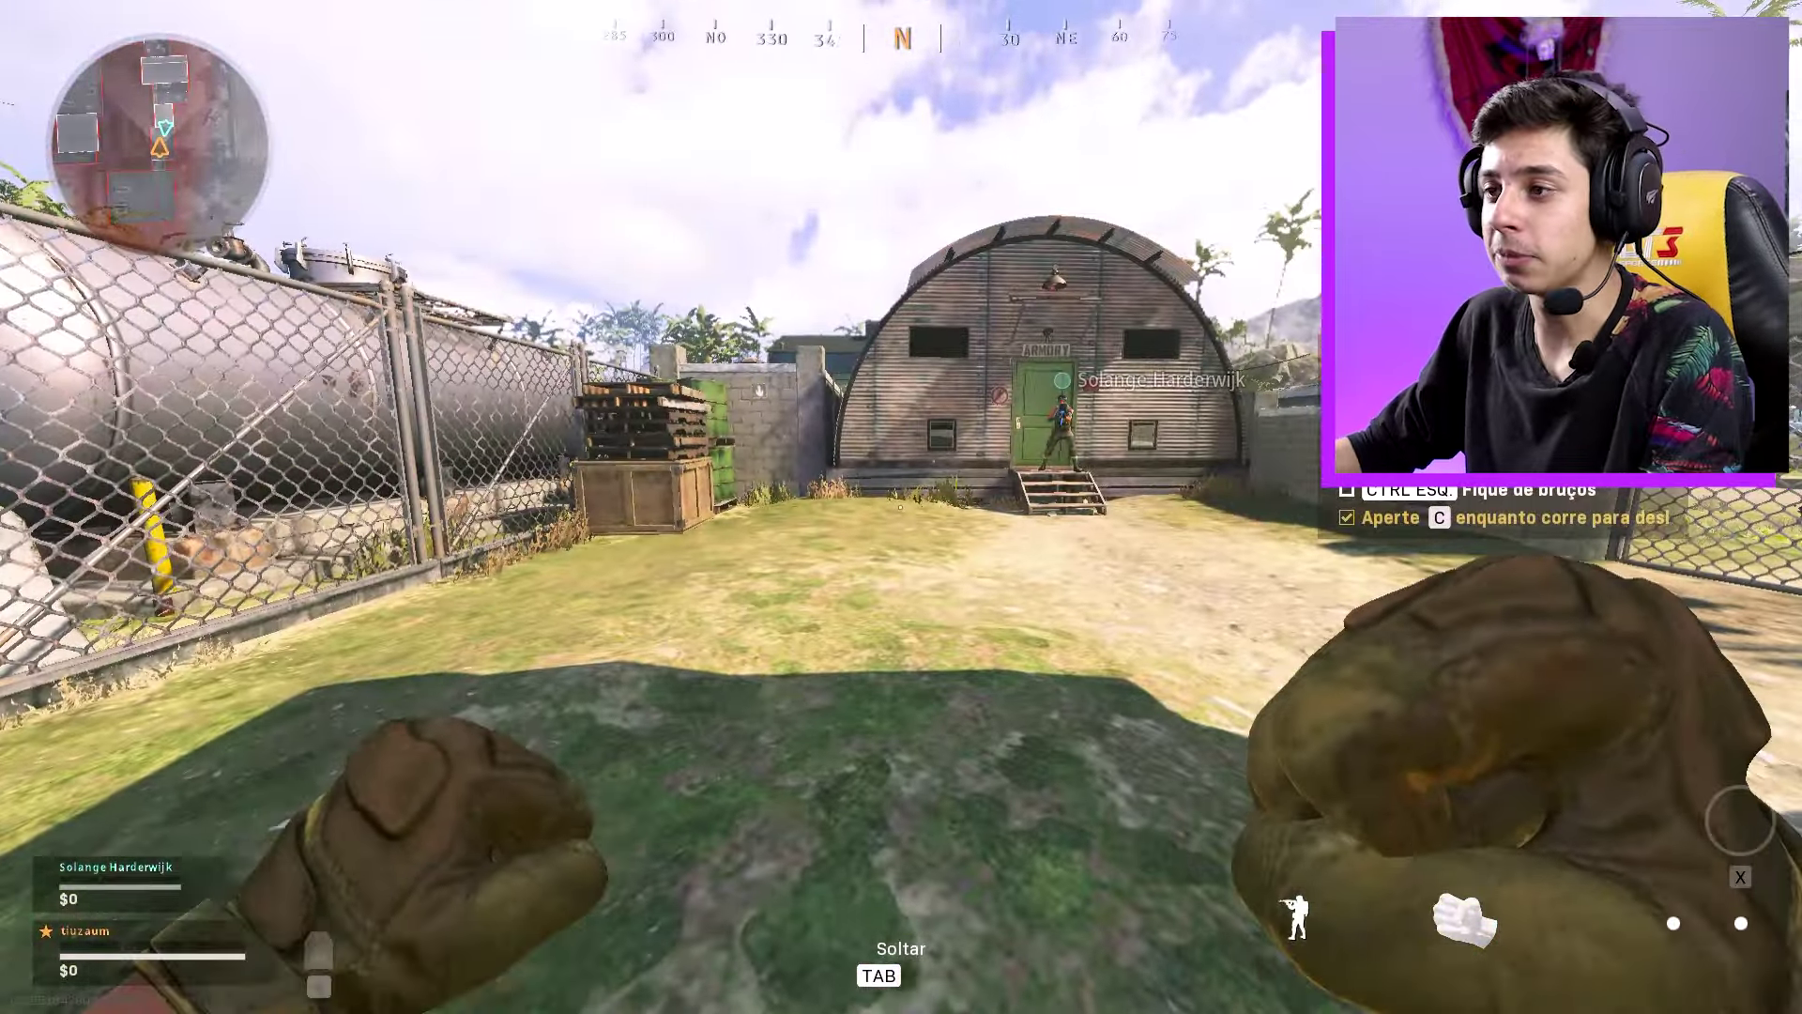
{"action": "key", "text": "w"}
{"action": "key", "text": "w"}
{"action": "key", "text": "w"}
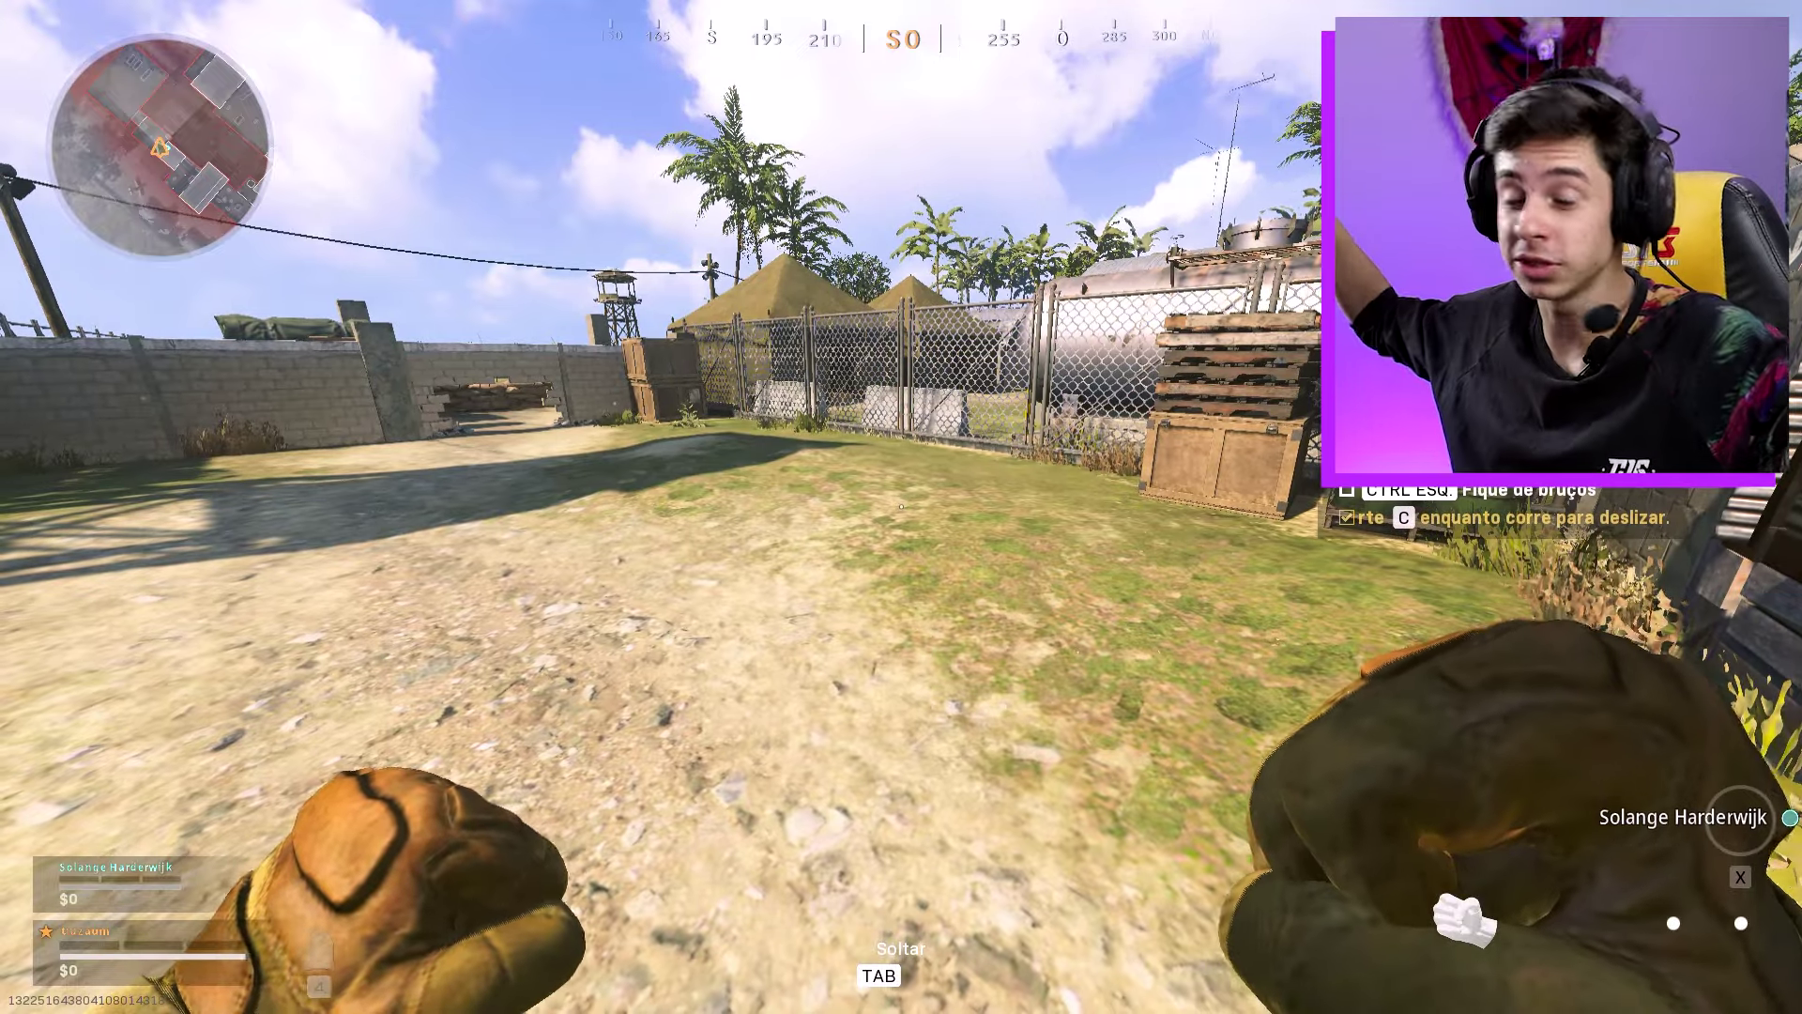
{"action": "key", "text": "w"}
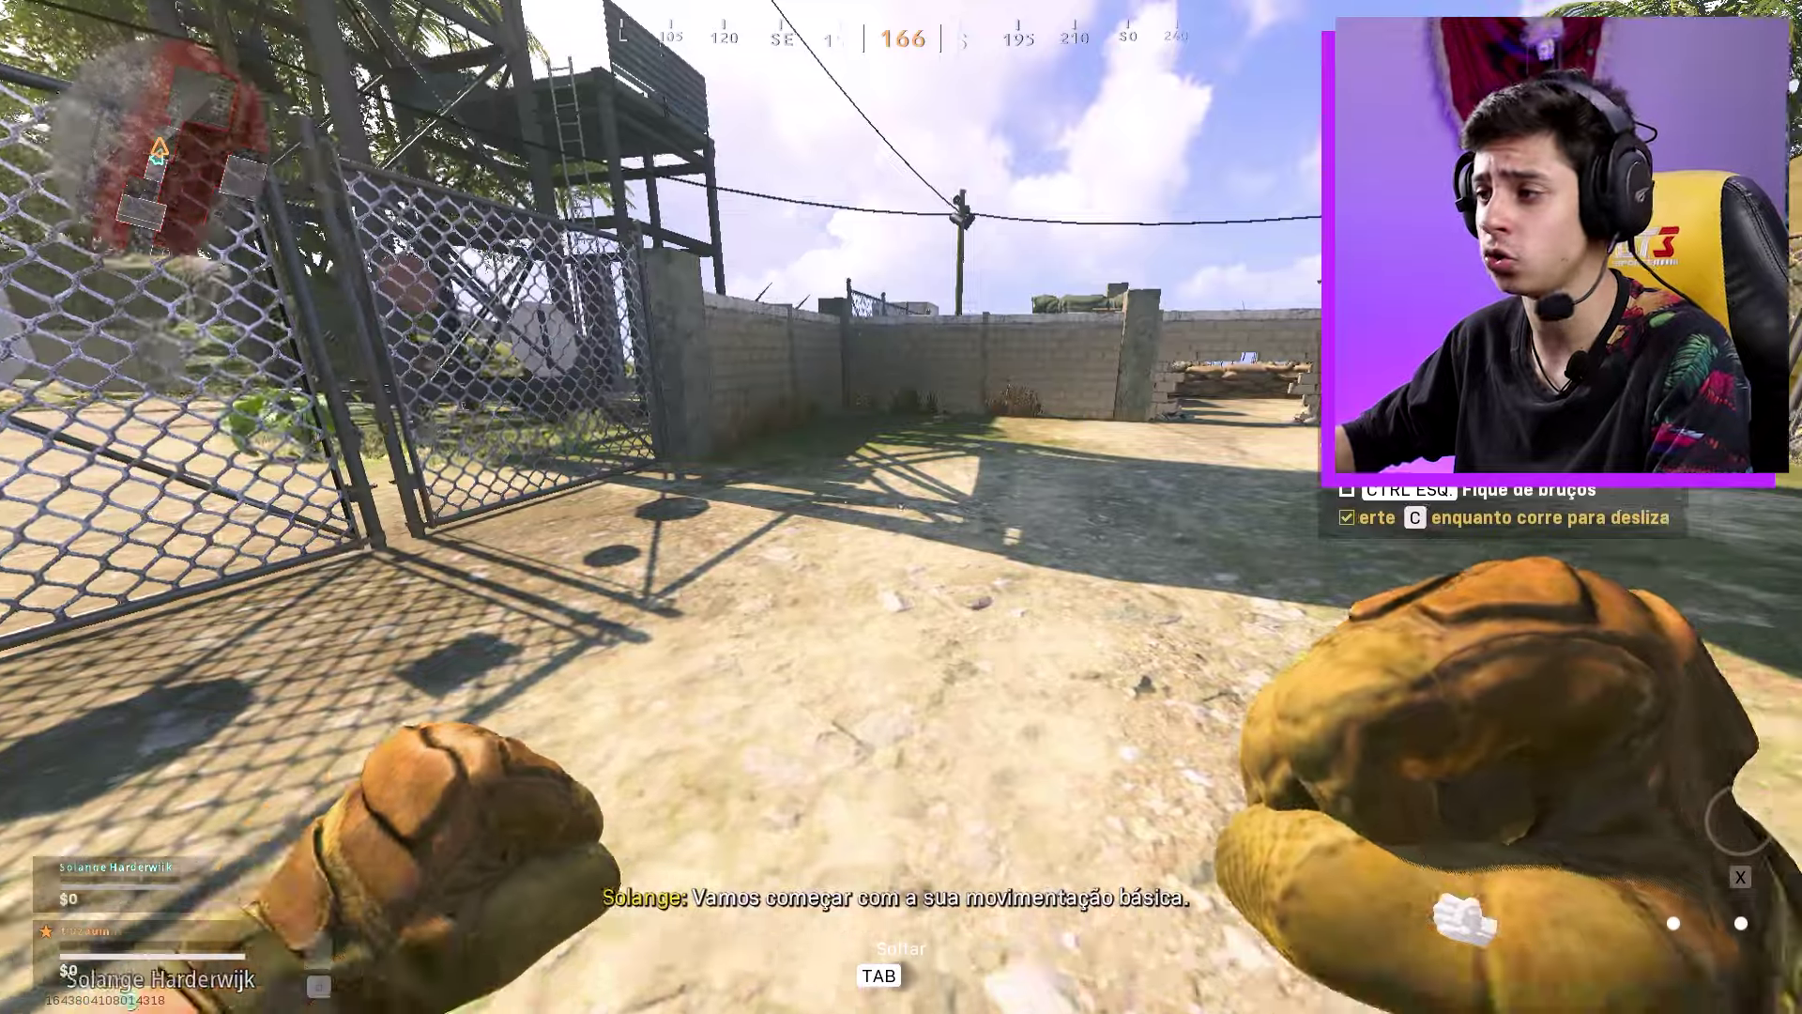
{"action": "key", "text": "w"}
{"action": "key", "text": "w"}
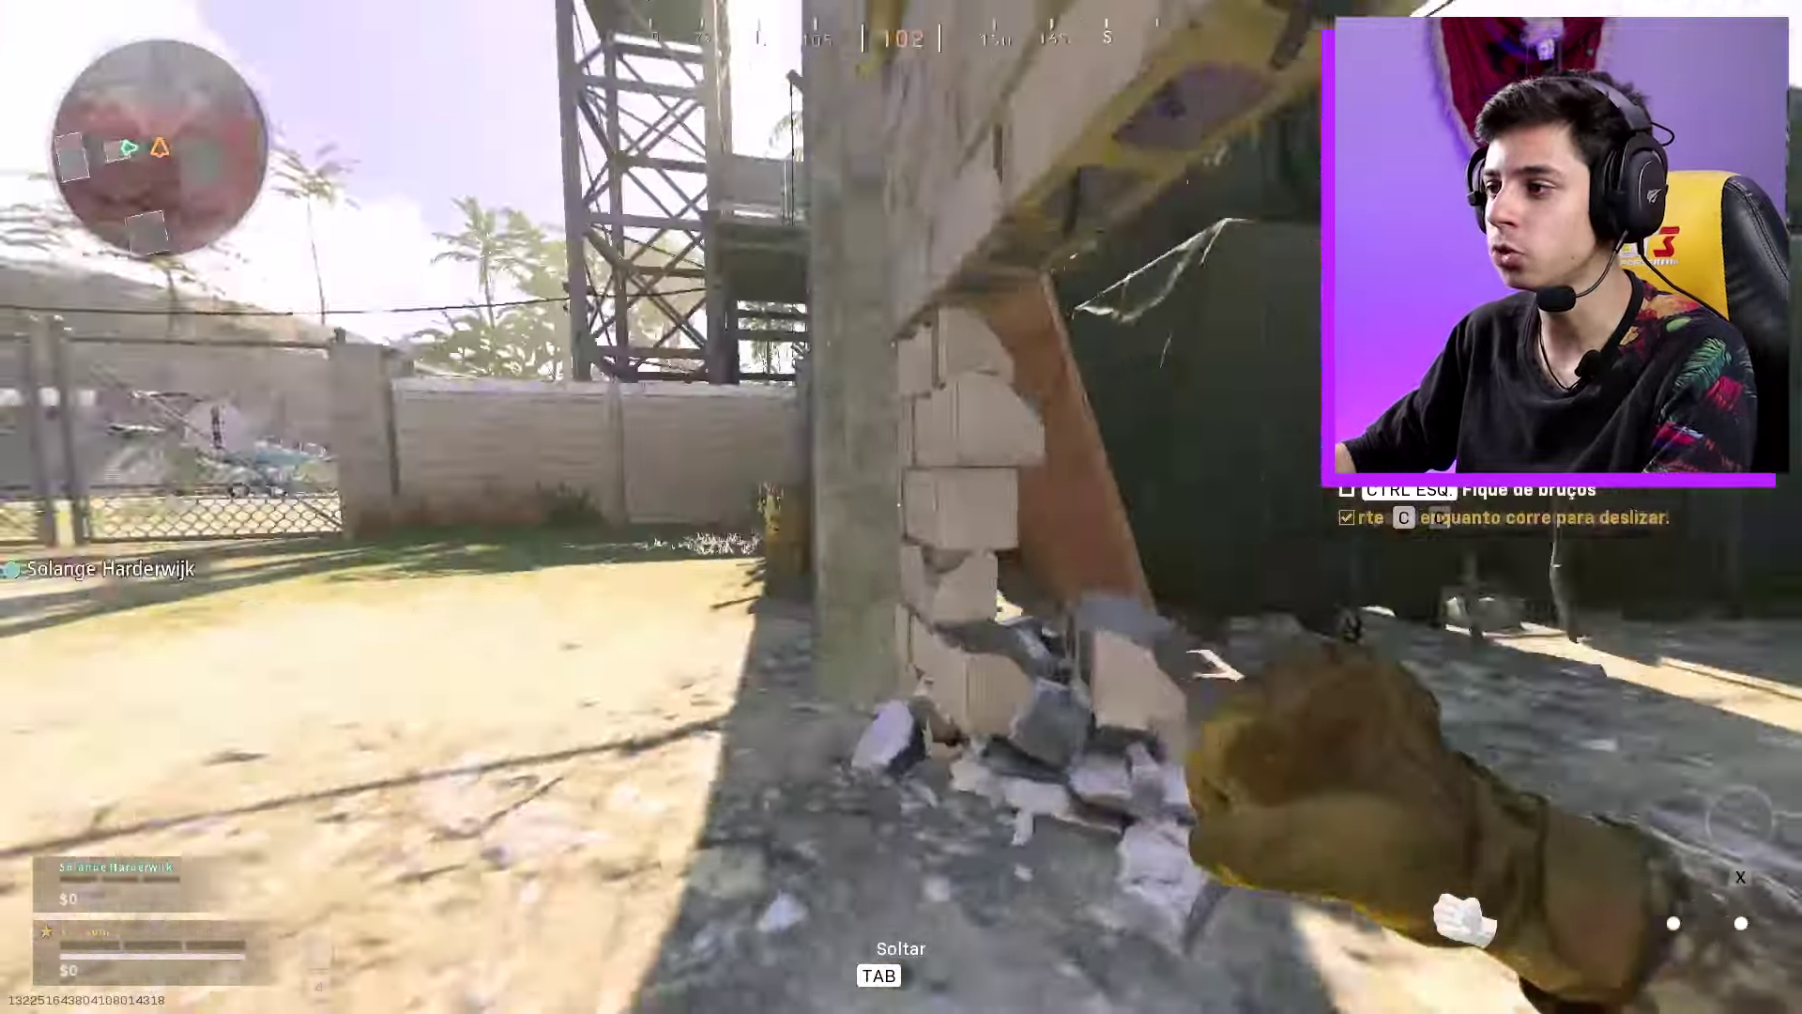
{"action": "key", "text": "c"}
{"action": "key", "text": "w"}
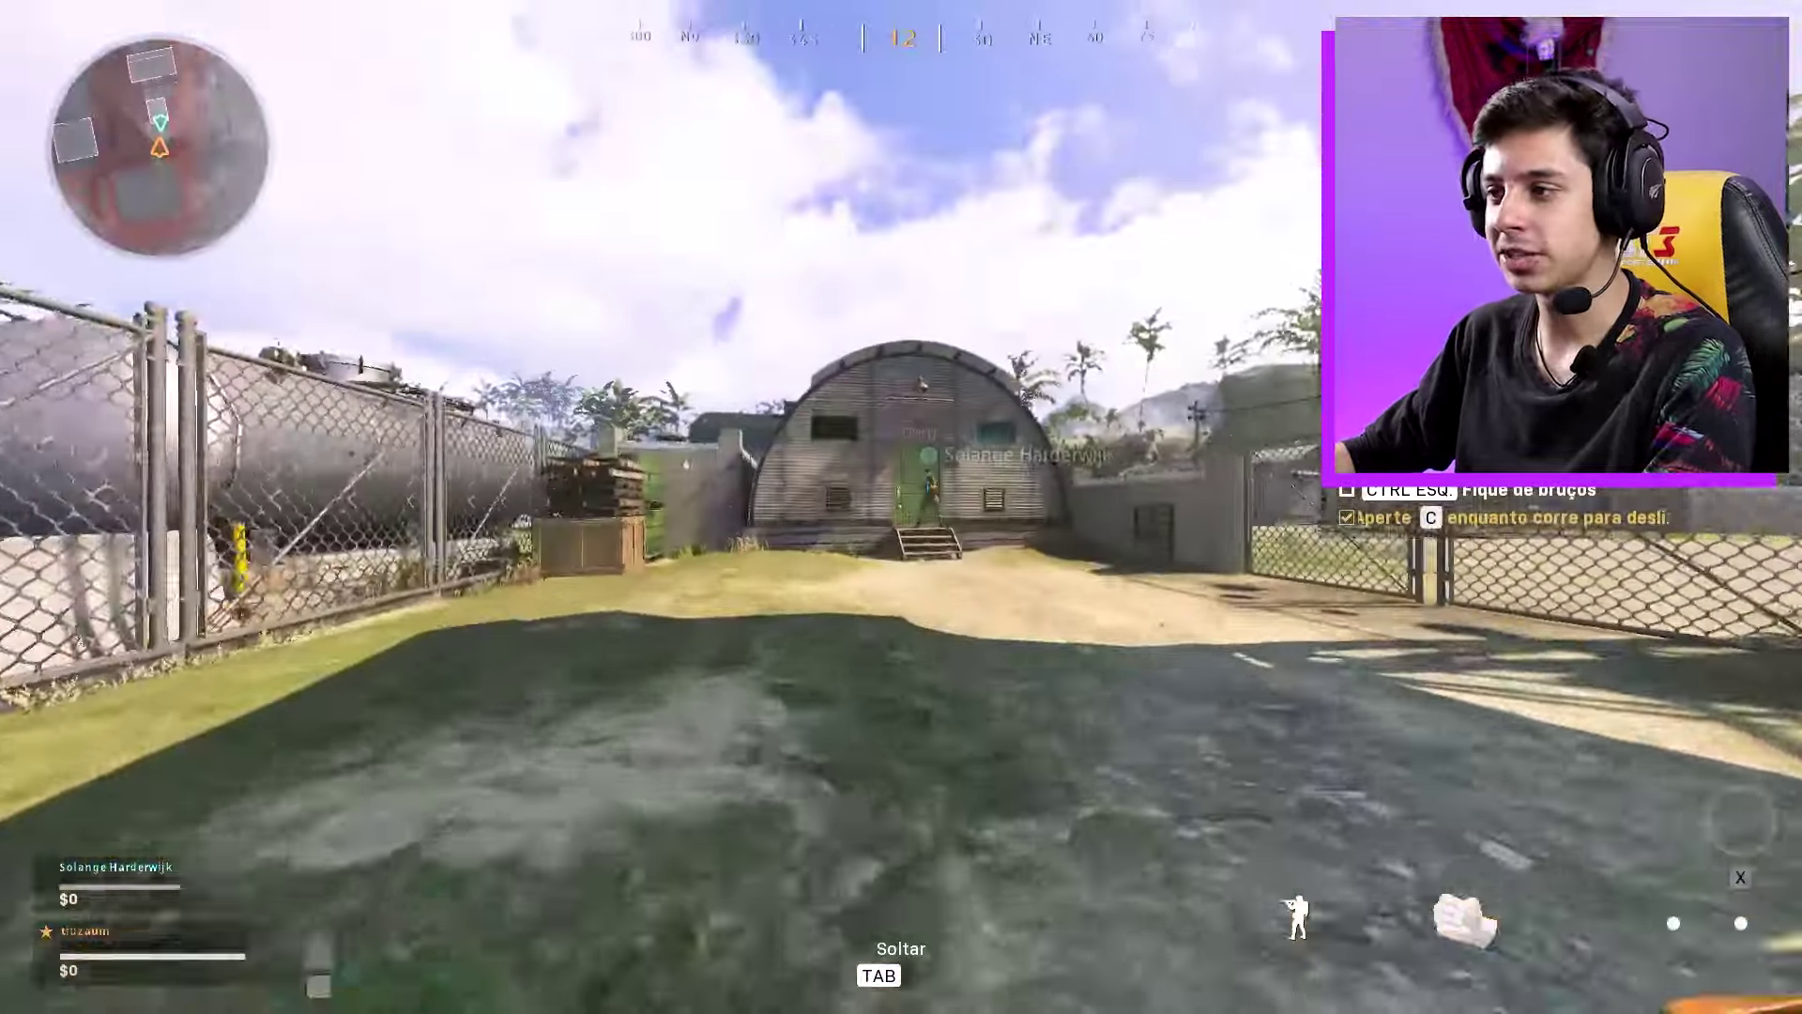
{"action": "key", "text": "w"}
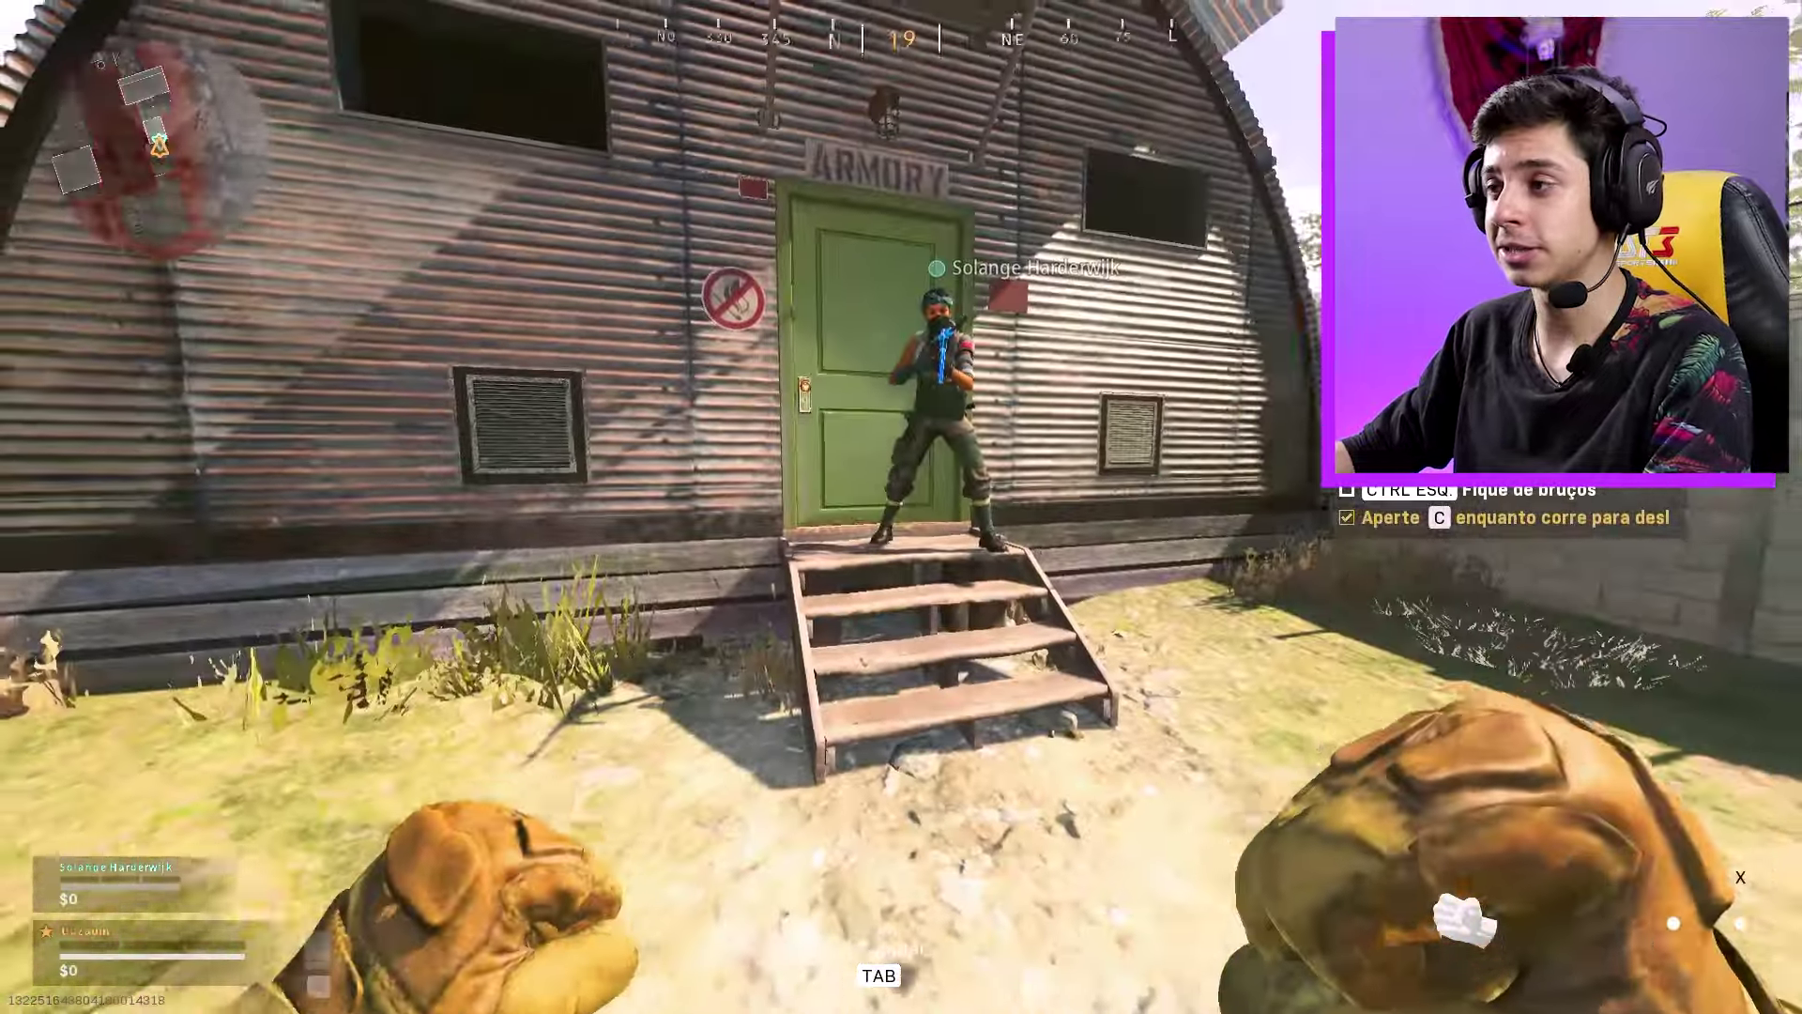
{"action": "key", "text": "w"}
{"action": "key", "text": "v"}
{"action": "key", "text": "w"}
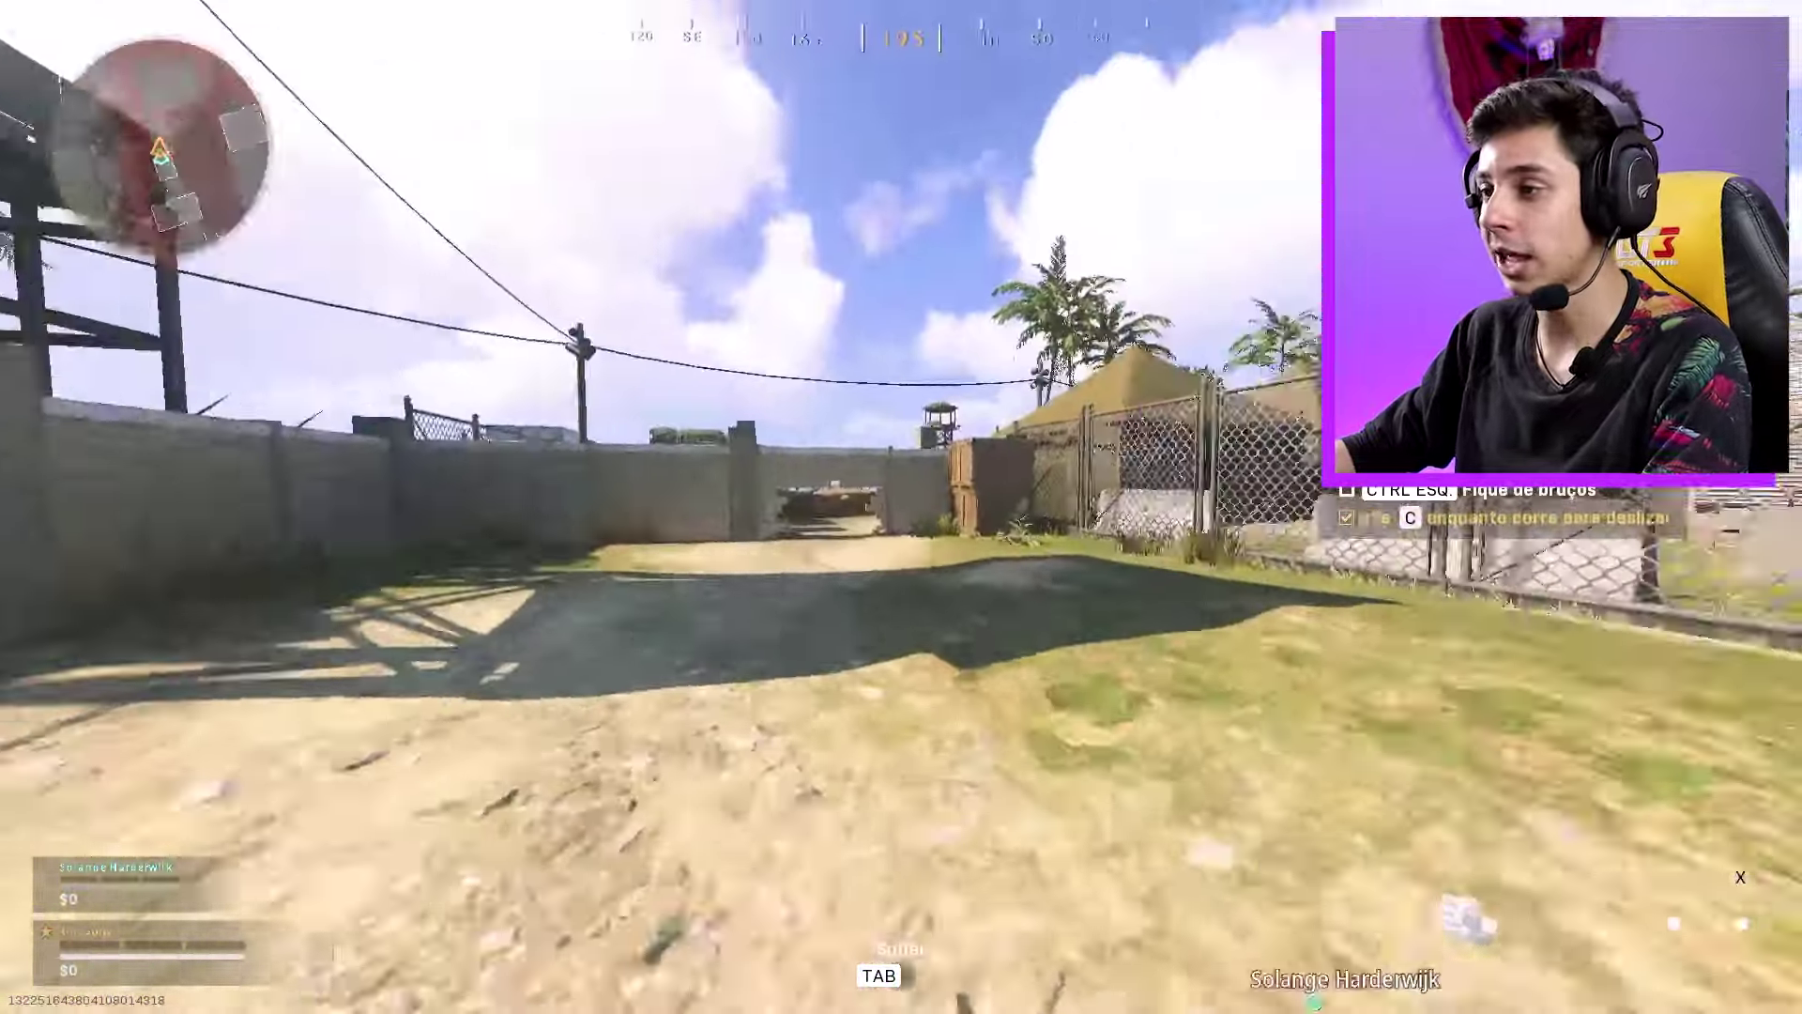